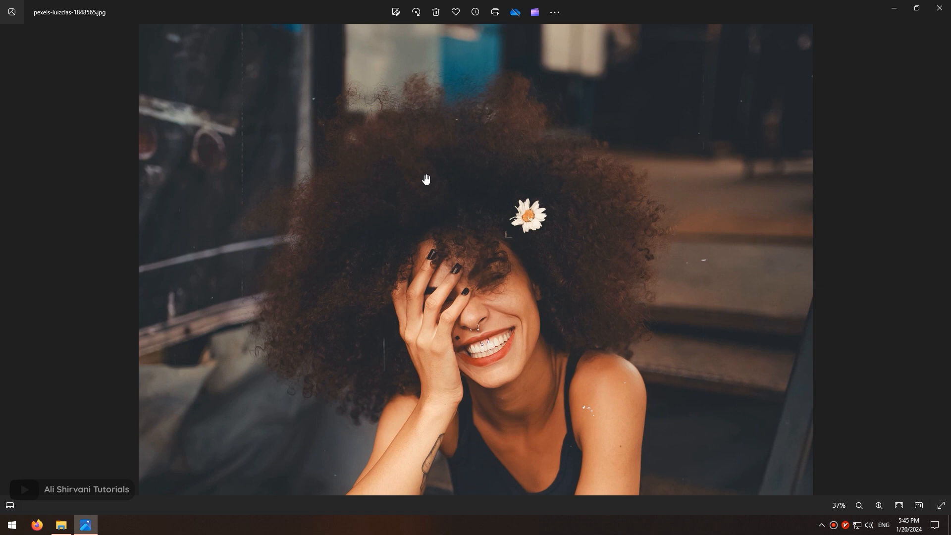
scroll(426, 180, "down", 3)
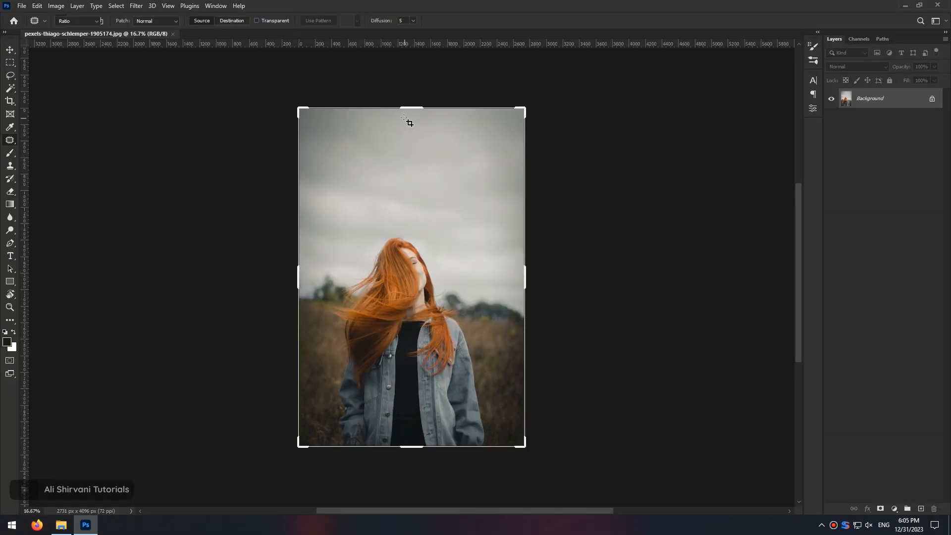
- Crop away the upper part of the portrait, leaving about 2731 × 2897 px, and fit the image to the window
key("c")
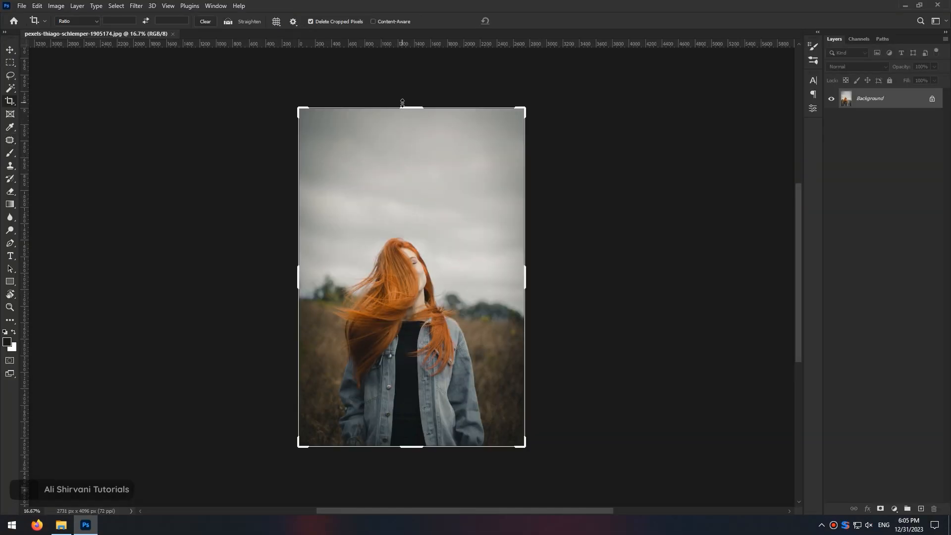
left_click_drag(404, 107, 414, 157)
key("Return")
key("ctrl+0")
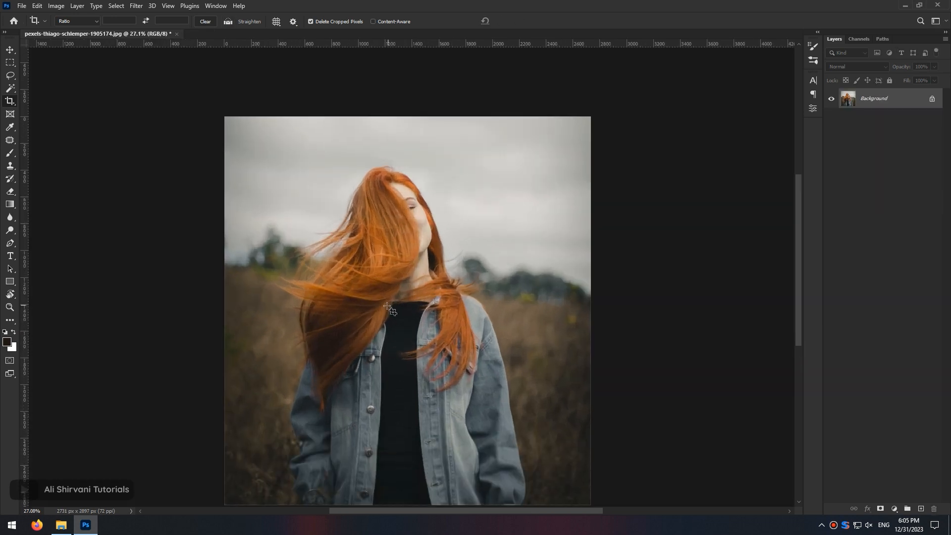
- Open the Select and Mask workspace for the photo
key("v")
left_click(116, 6)
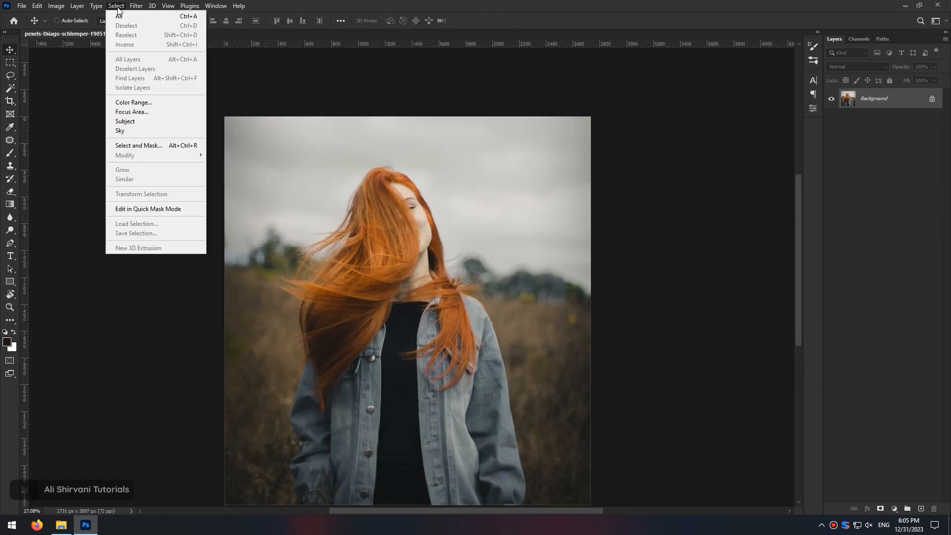
left_click(158, 144)
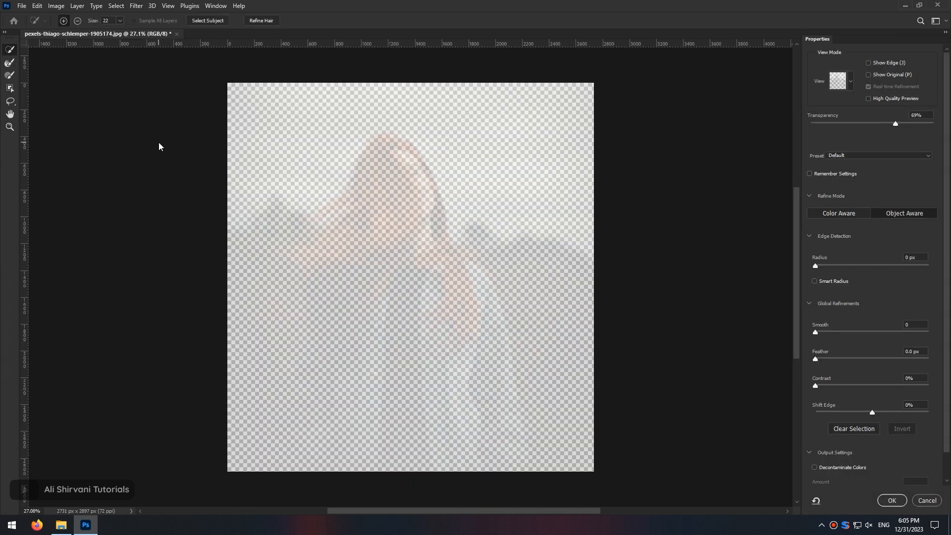
- Switch the preview to Overlay view and run Select Subject on the woman
left_click(851, 81)
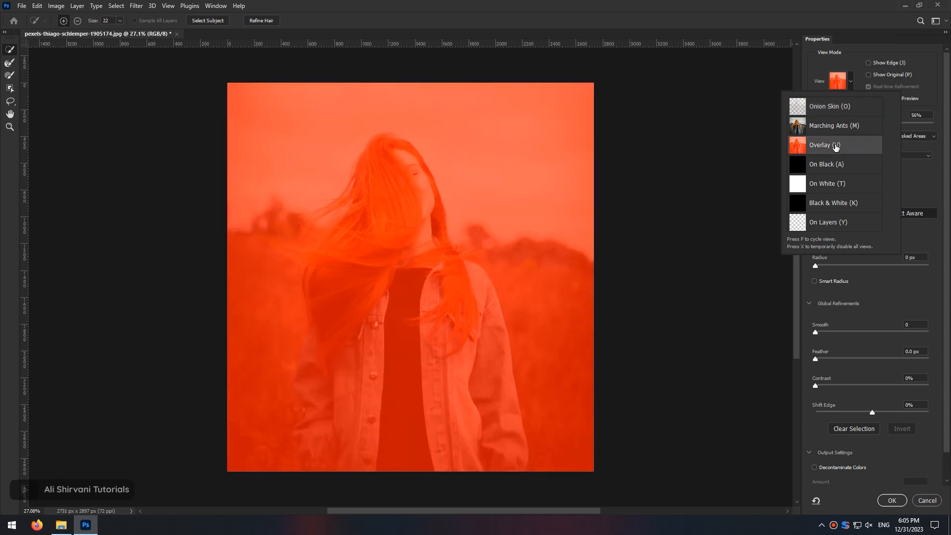
left_click(813, 69)
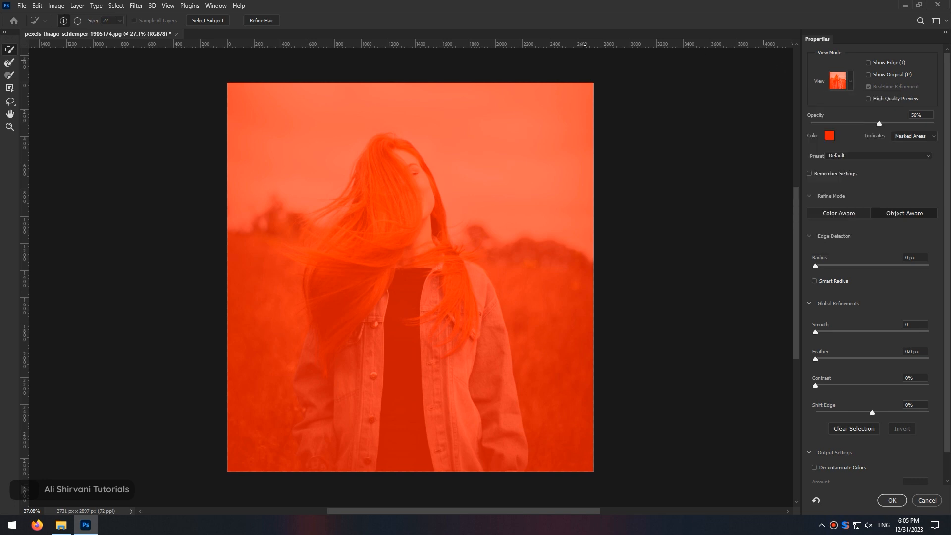
left_click(220, 22)
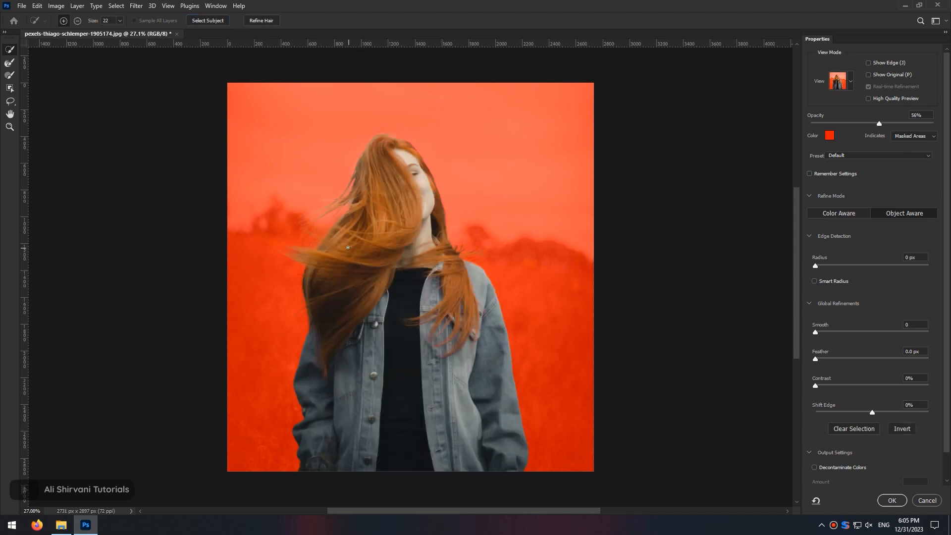
- Zoom into the hair and inspect the mask in Black & White view, comparing Color Aware and Object Aware refine modes
left_click_drag(338, 243, 380, 241)
left_click_drag(398, 193, 410, 308)
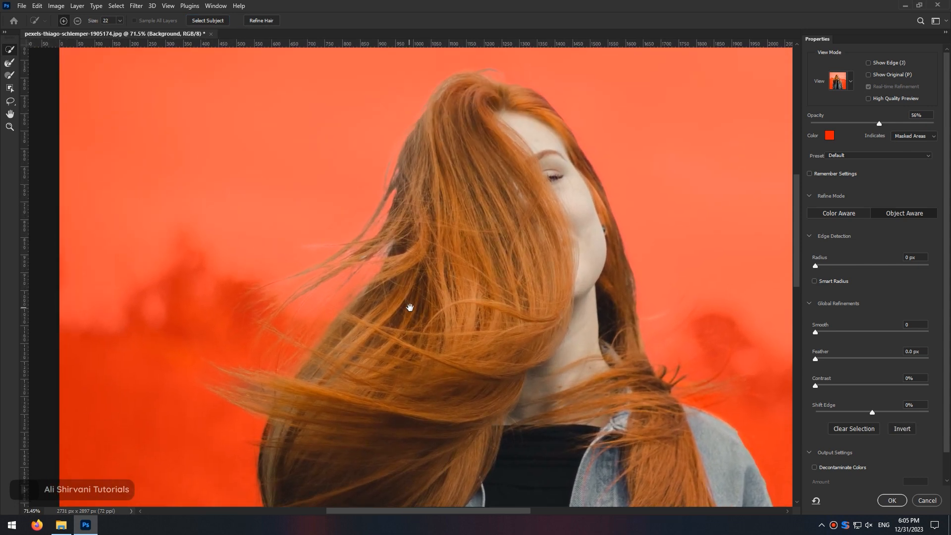
left_click(852, 81)
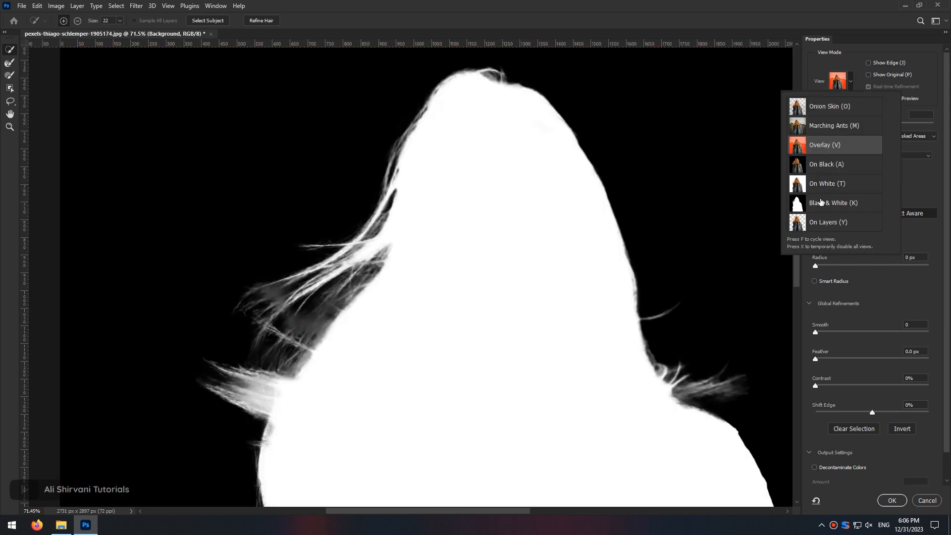
left_click(822, 203)
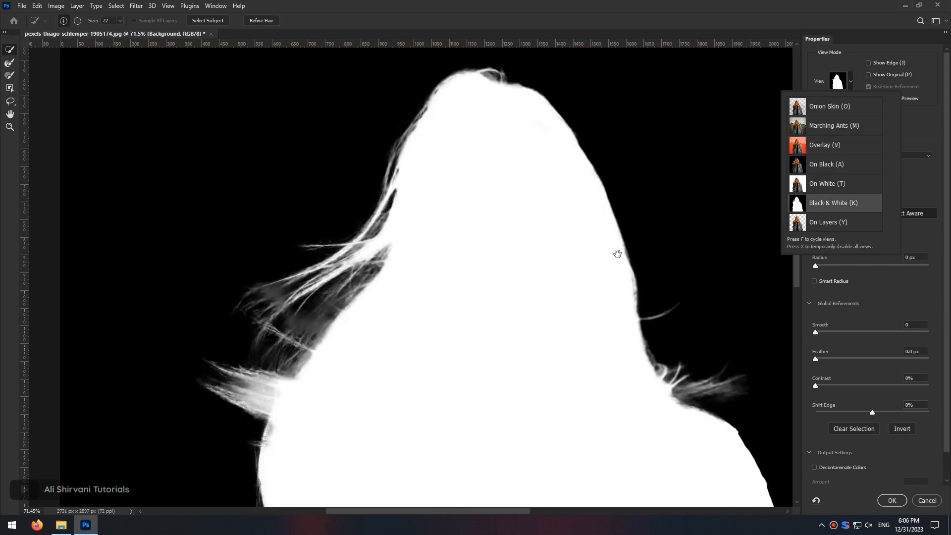
left_click_drag(437, 335, 400, 204)
scroll(399, 203, "down", 3)
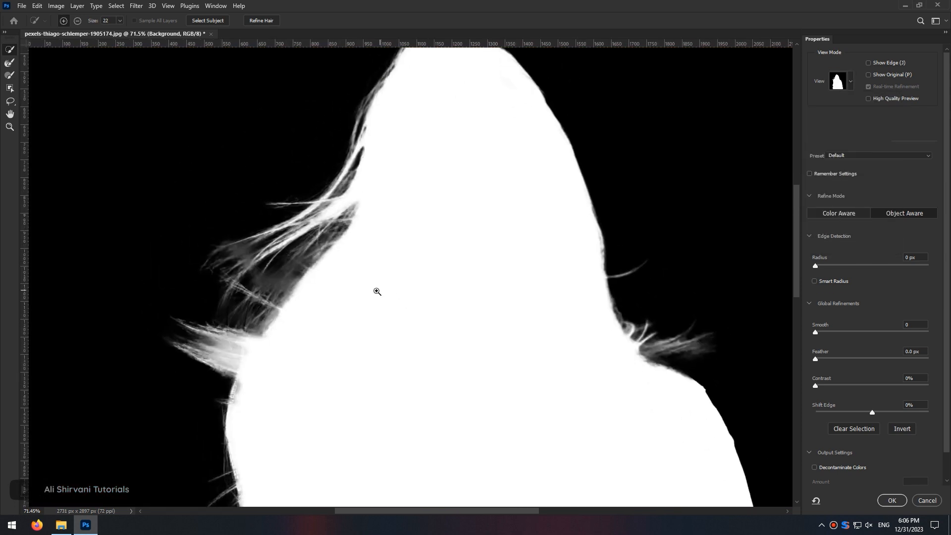
left_click_drag(406, 256, 409, 305)
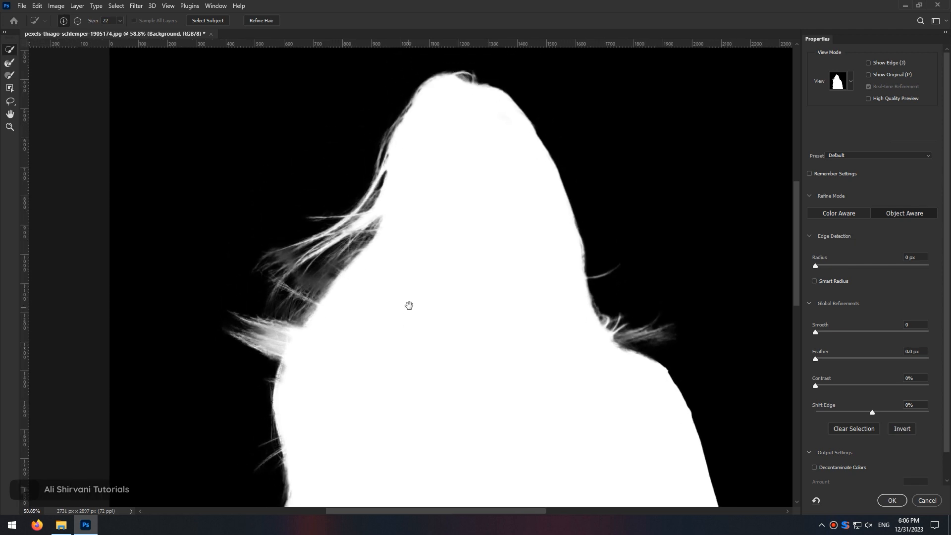
left_click(836, 215)
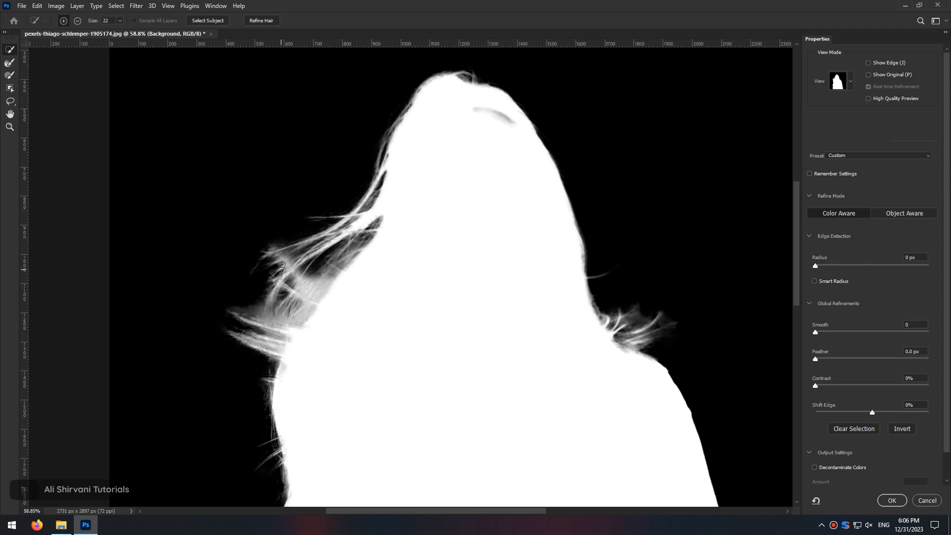
left_click(886, 212)
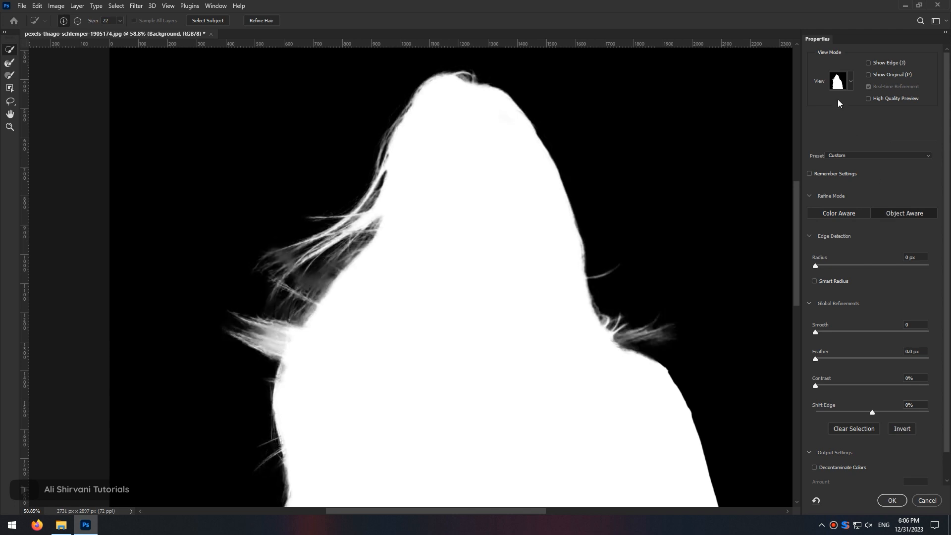
- Inspect the hair edges up close against the On Black view
left_click(850, 84)
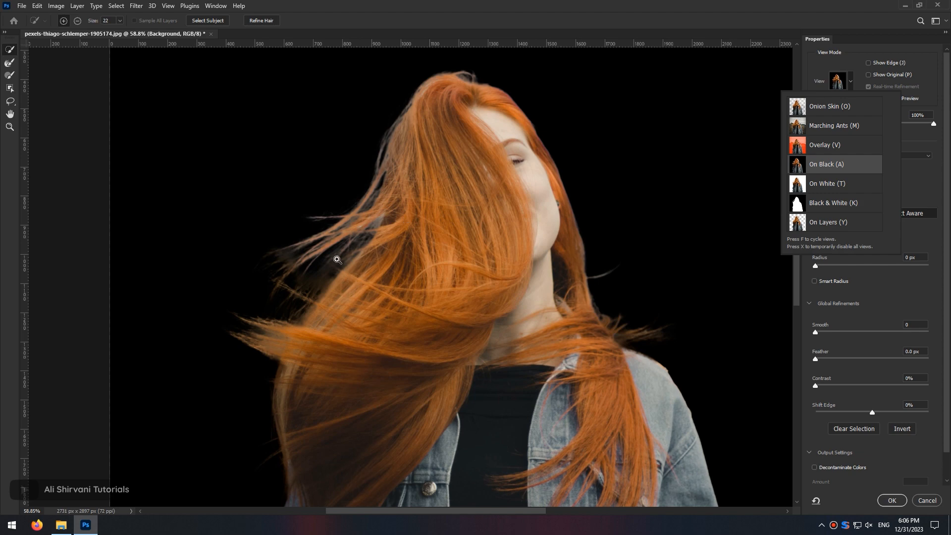
left_click_drag(323, 269, 359, 262)
left_click_drag(422, 319, 483, 97)
left_click_drag(418, 210, 659, 440)
left_click_drag(464, 214, 508, 257)
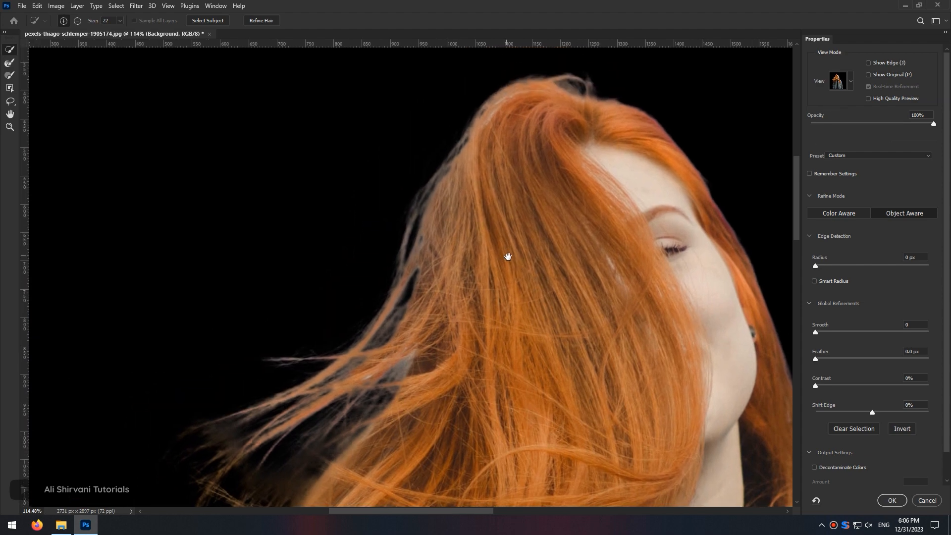
left_click_drag(452, 112, 520, 115)
left_click_drag(465, 404, 372, 406)
left_click_drag(507, 357, 512, 201)
left_click_drag(453, 339, 488, 339)
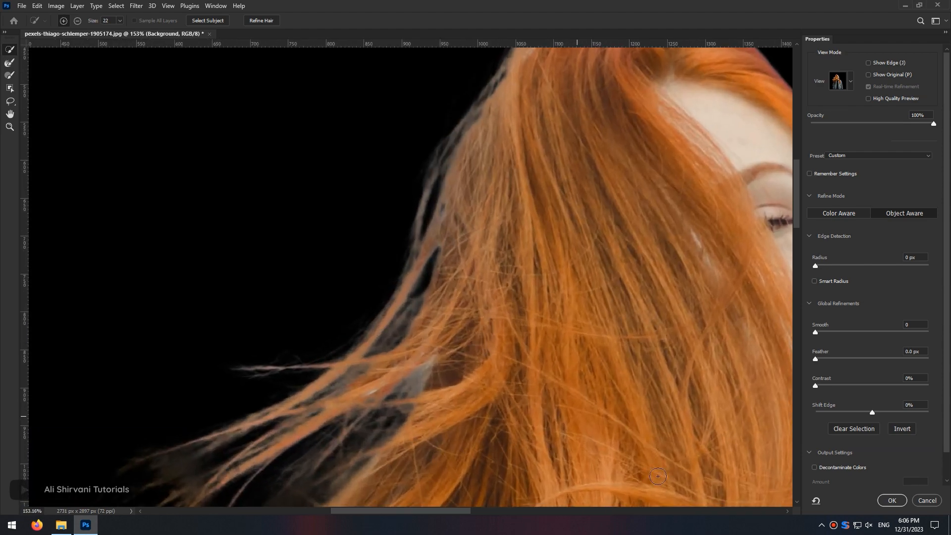
- Enable Decontaminate Colors in the output settings
left_click(815, 468)
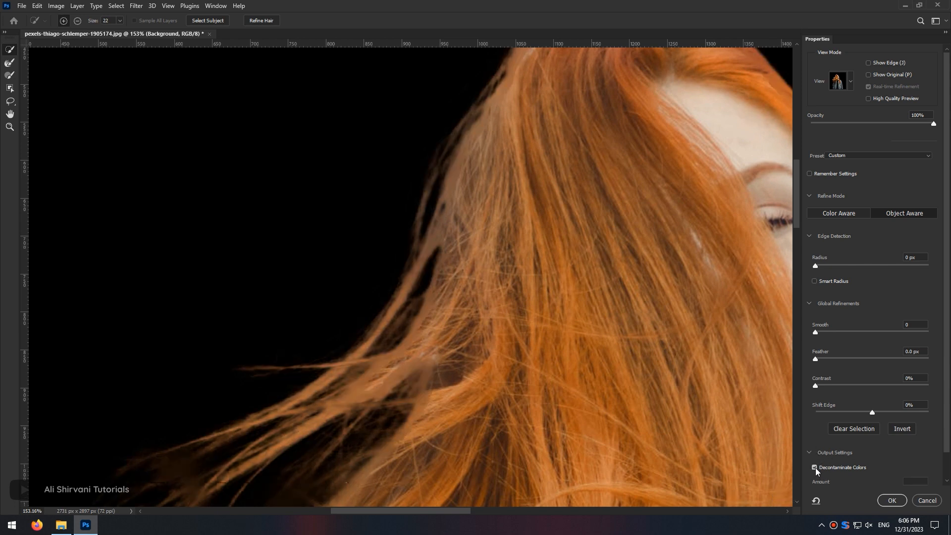
left_click_drag(618, 212, 582, 238)
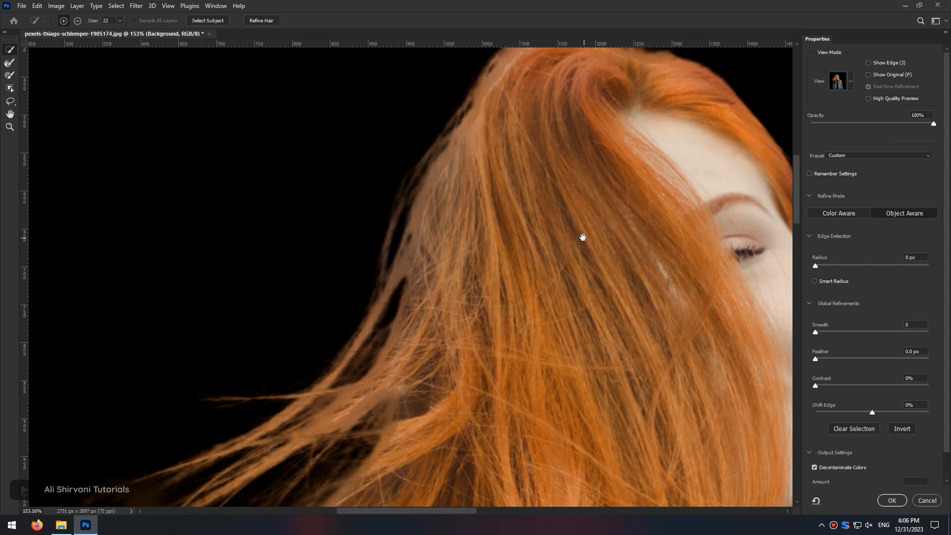
left_click_drag(583, 237, 282, 362)
- Switch the preview to Overlay view at 36% opacity
left_click_drag(934, 124, 881, 124)
left_click_drag(946, 124, 822, 123)
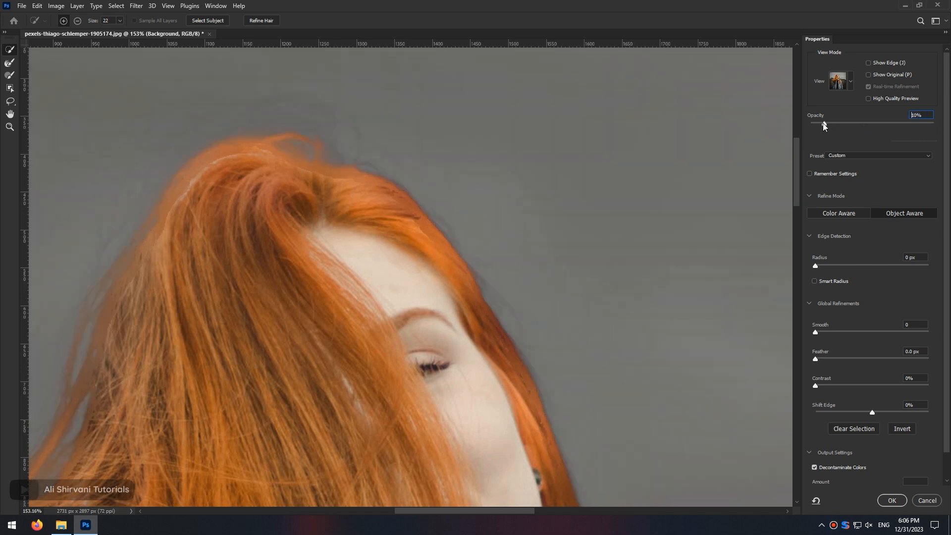
left_click(851, 82)
left_click(792, 142)
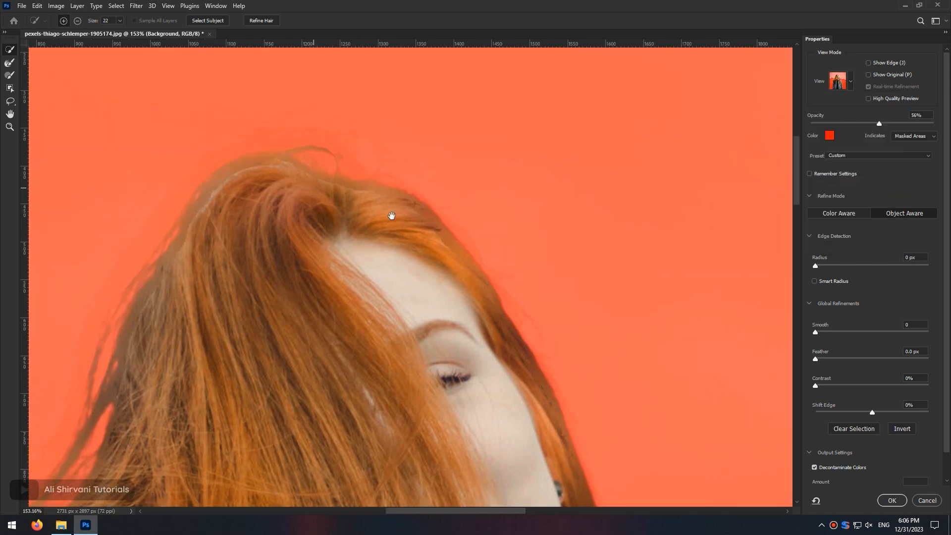
left_click_drag(880, 123, 855, 123)
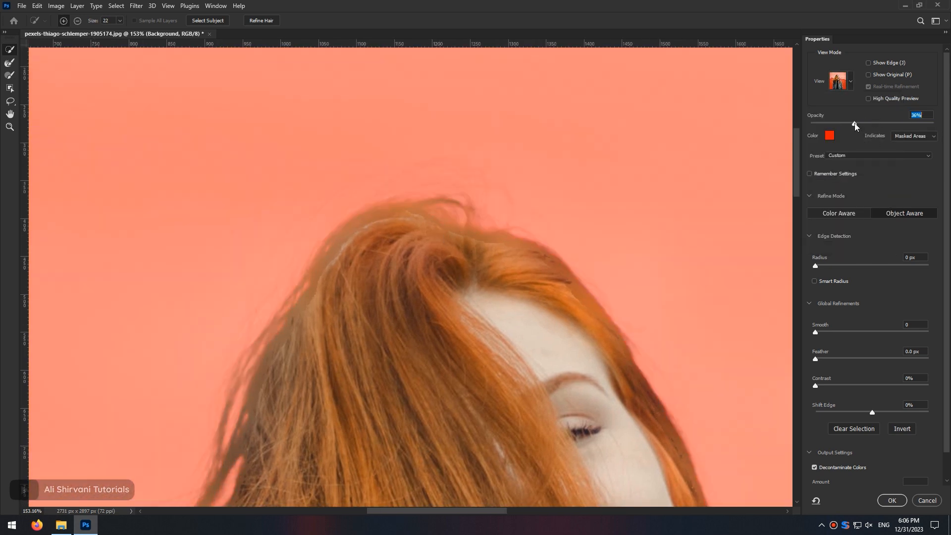
- Refine the hair strands along the crown and left side with the Refine Edge Brush
left_click(11, 64)
mouse_move(487, 217)
left_mouse_down()
mouse_move(453, 200)
mouse_move(421, 199)
mouse_move(440, 219)
left_mouse_up()
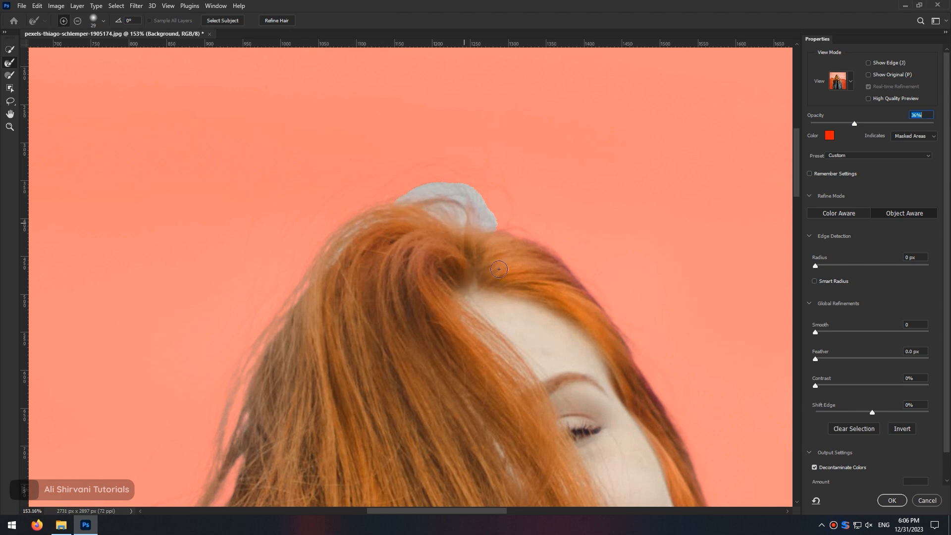
mouse_move(854, 124)
left_mouse_down()
mouse_move(911, 123)
mouse_move(870, 124)
left_mouse_up()
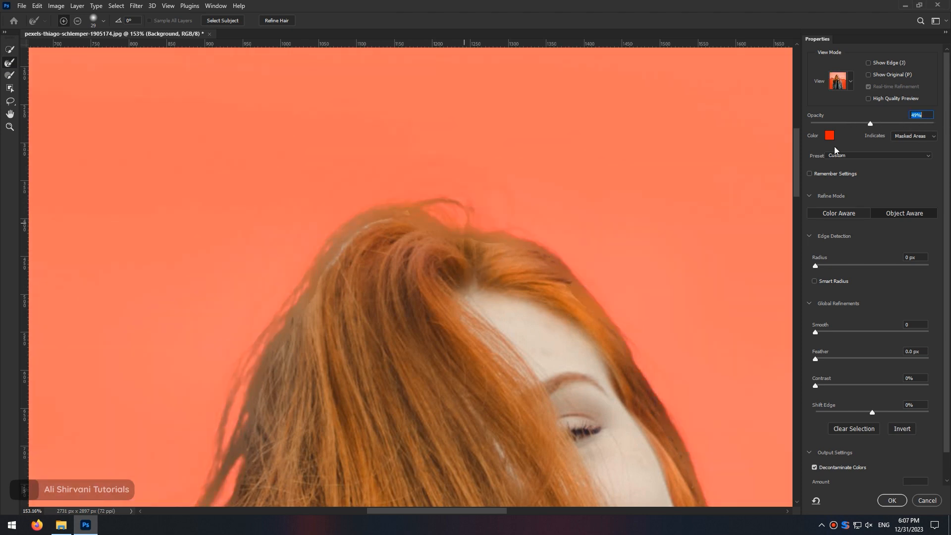
left_click_drag(563, 266, 572, 269)
left_click_drag(457, 219, 407, 202)
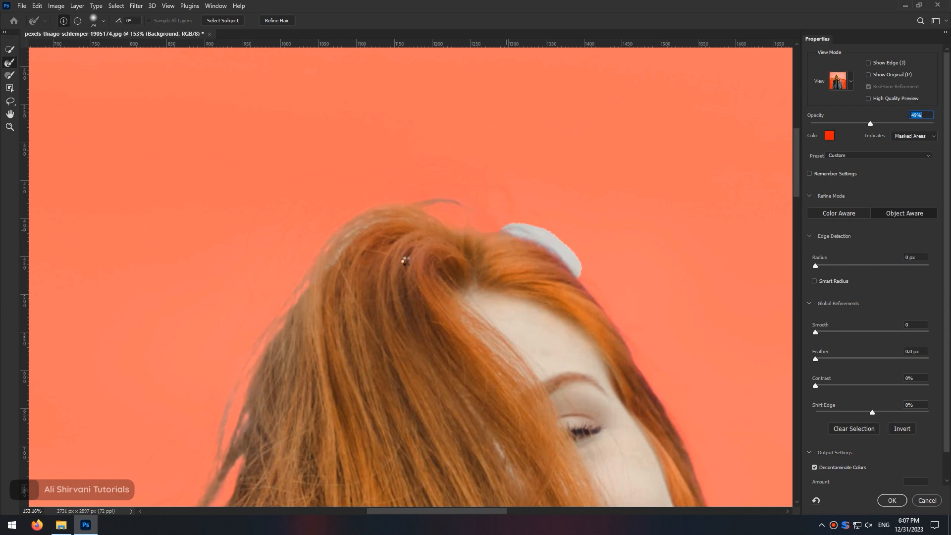
mouse_move(317, 466)
left_mouse_down()
mouse_move(524, 106)
mouse_move(455, 109)
left_mouse_up()
mouse_move(381, 366)
left_mouse_down()
mouse_move(455, 366)
mouse_move(442, 365)
left_mouse_up()
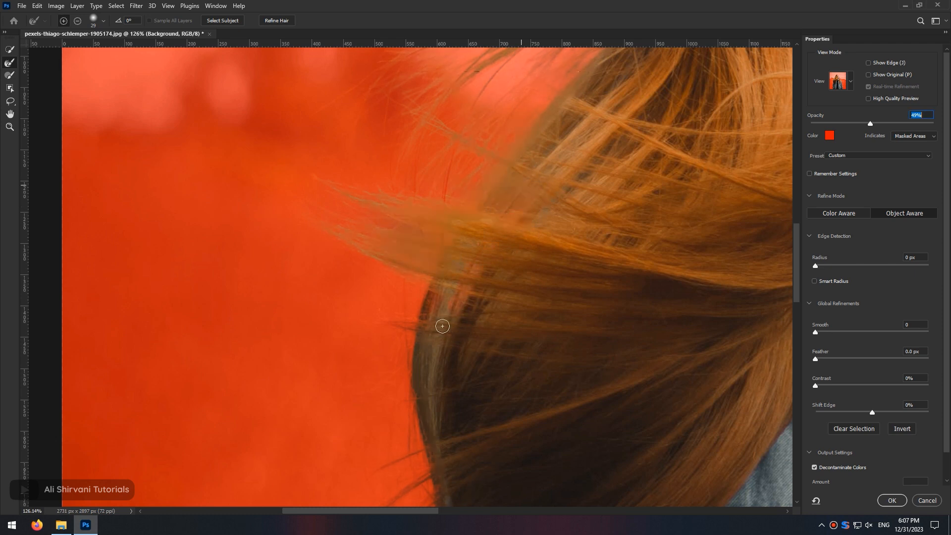
left_click_drag(439, 322, 434, 355)
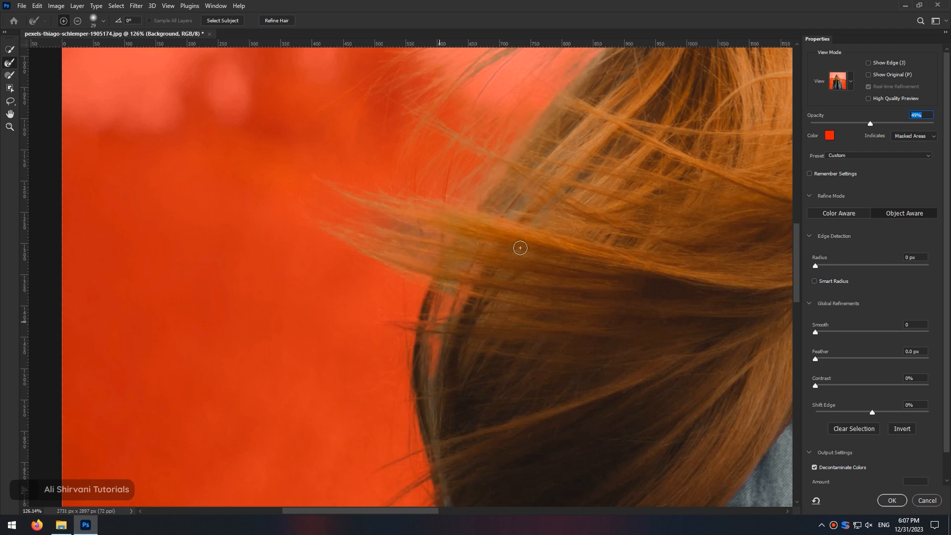
left_click_drag(501, 355, 445, 473)
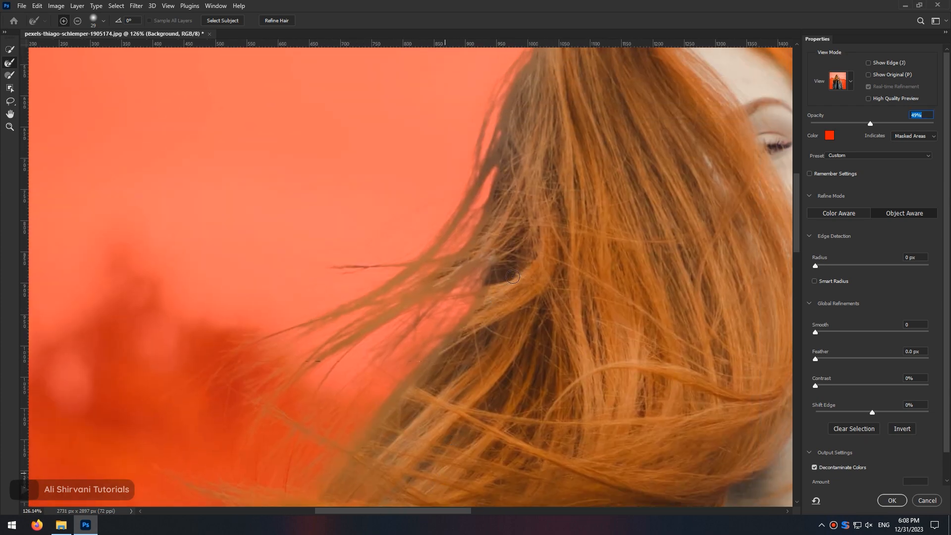
left_click_drag(513, 277, 437, 427)
- Continue refining the loose strands at the top of the head and near the shoulder with the Refine Edge Brush
scroll(414, 258, "up", 7)
left_click_drag(870, 124, 807, 148)
left_click_drag(666, 81, 575, 190)
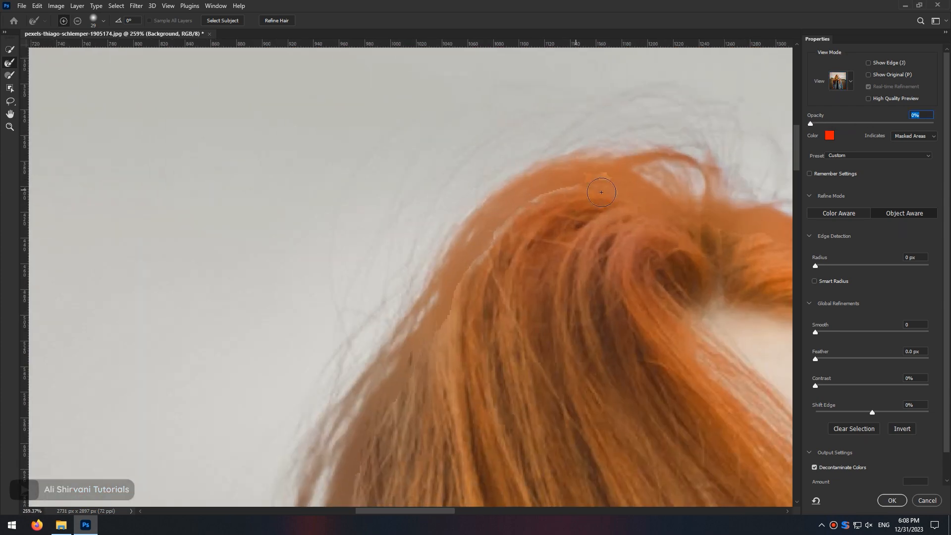
left_click_drag(810, 123, 899, 123)
left_click_drag(773, 277, 489, 195)
scroll(572, 289, "down", 8)
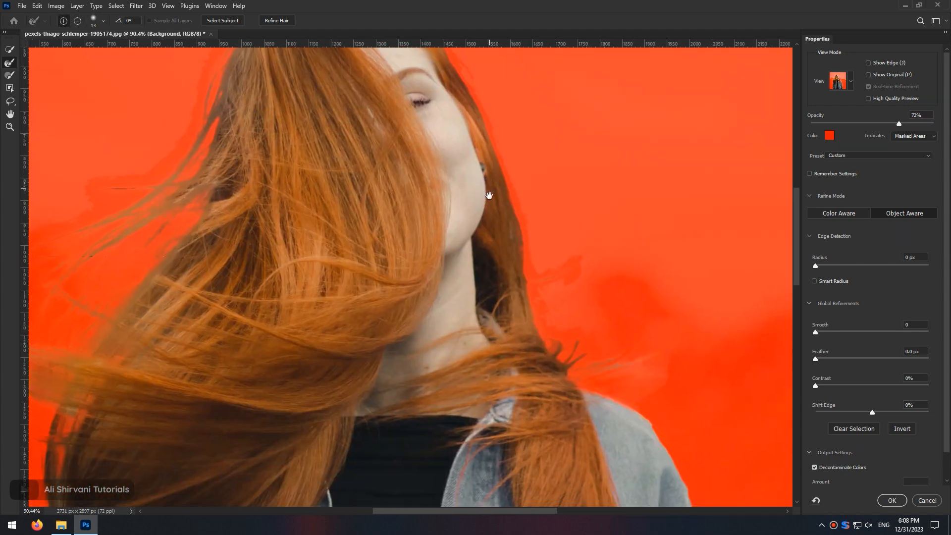
scroll(559, 388, "up", 3)
left_click_drag(558, 387, 489, 308)
mouse_move(899, 123)
left_mouse_down()
mouse_move(825, 122)
mouse_move(888, 125)
left_mouse_up()
left_click_drag(556, 291, 599, 280)
- Check the cutout on the On Black view and apply the refined selection as a new masked layer
left_click(838, 81)
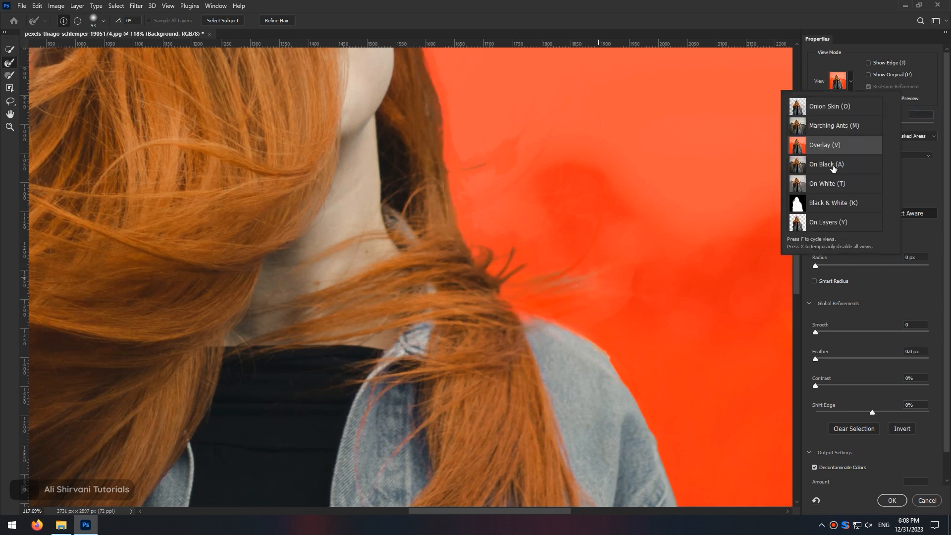
left_click(833, 169)
scroll(583, 219, "down", 5)
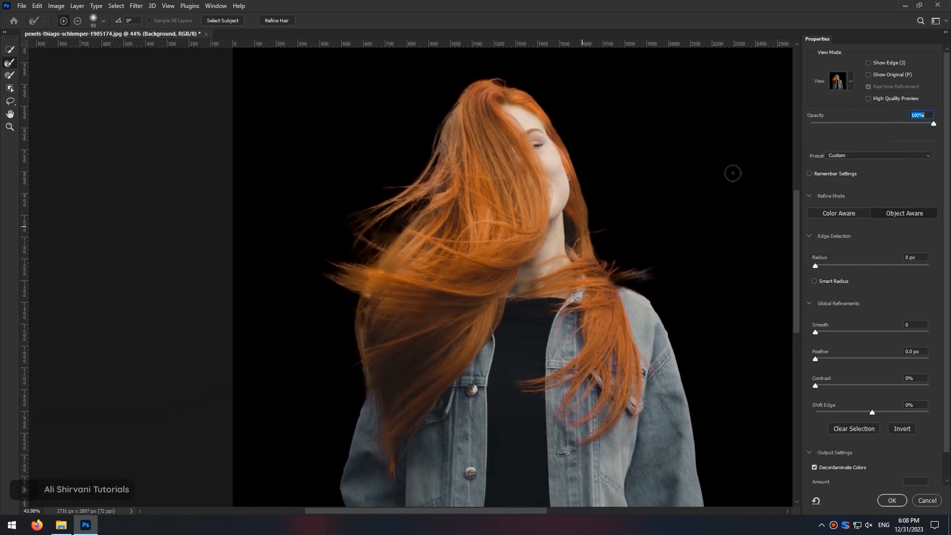
left_click(851, 81)
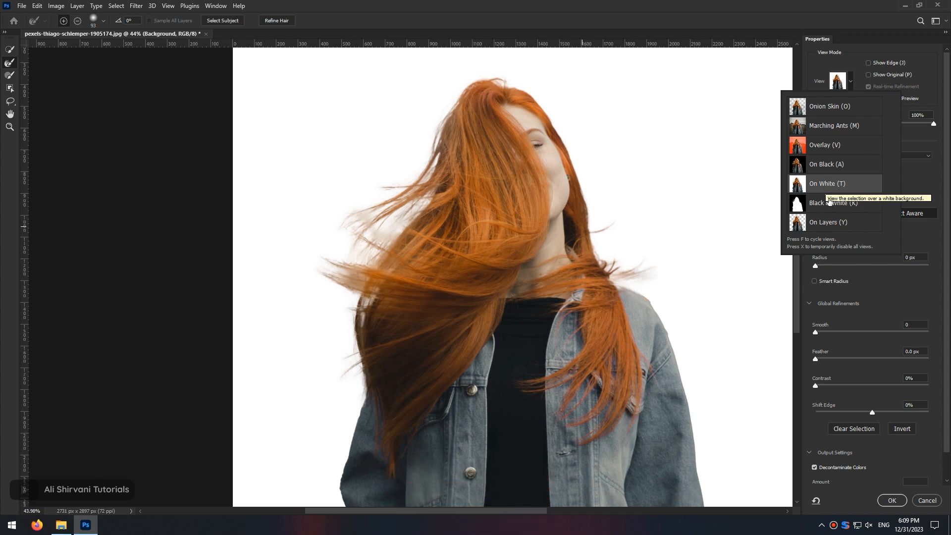
left_click(891, 498)
left_click(892, 499)
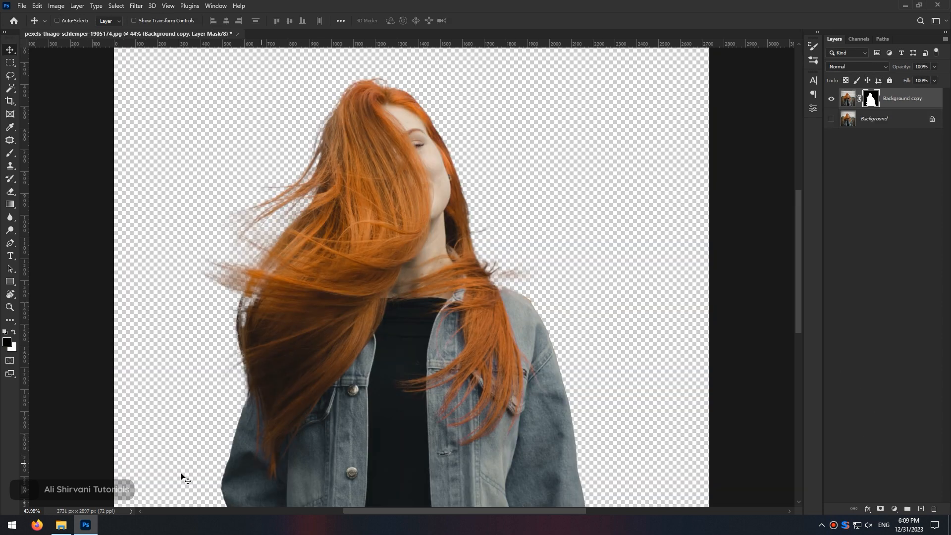
- Switch to File Explorer and open the BG folder of background photos
left_click(61, 525)
double_click(171, 80)
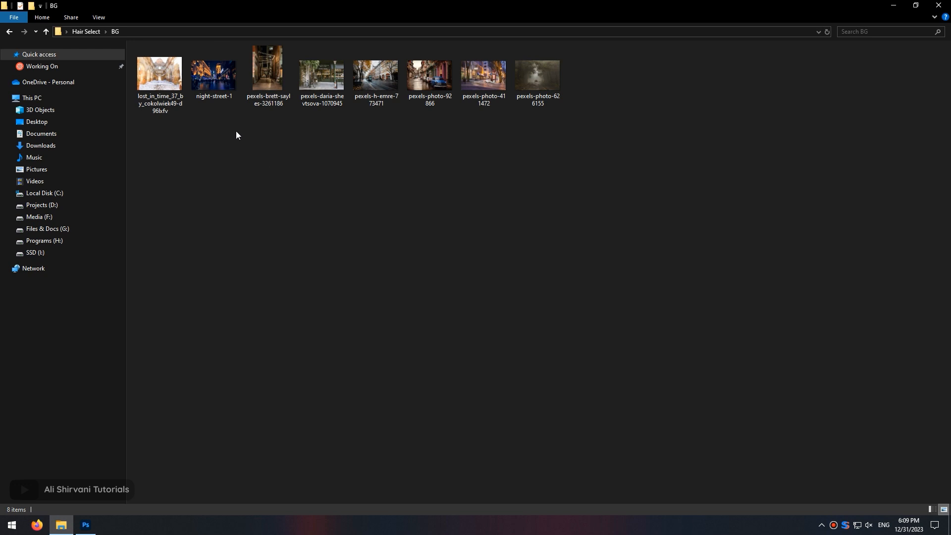
- Drag the lost_in_time photo into the document, place it, send it behind the cutout and reposition it
left_click_drag(159, 88, 402, 410)
left_click_drag(460, 364, 586, 460)
key("Return")
key("ctrl+[")
left_click_drag(484, 324, 509, 328)
left_click_drag(405, 317, 377, 241)
mouse_move(377, 203)
left_mouse_down()
mouse_move(433, 207)
mouse_move(396, 207)
left_mouse_up()
left_click(895, 118)
left_click(61, 525)
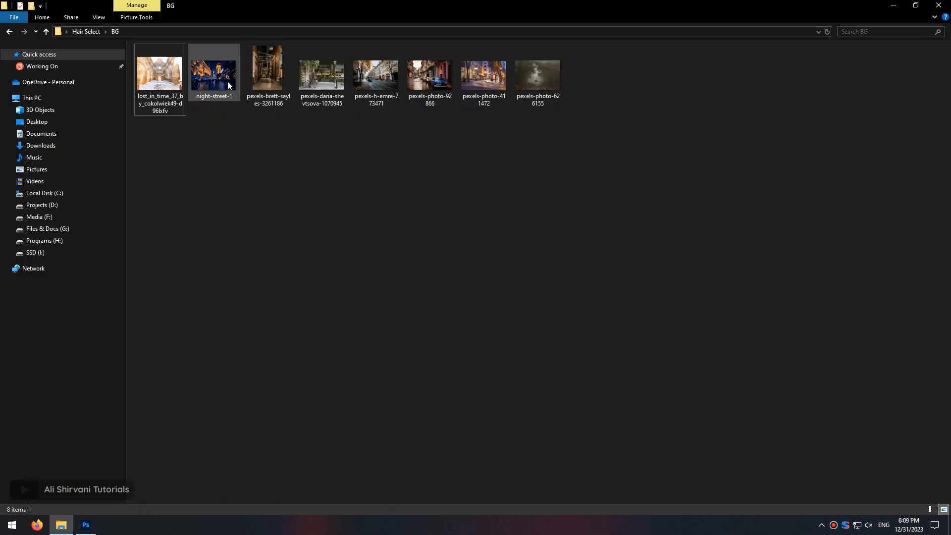
- Drag the night-street-1 photo into the document, scale and position it behind the cutout, and commit the placement
left_click_drag(227, 84, 595, 377)
left_click_drag(665, 411, 733, 457)
left_click_drag(713, 417, 733, 417)
left_click_drag(411, 397, 399, 397)
key("Return")
left_click_drag(539, 330, 479, 340)
left_click_drag(355, 222, 372, 222)
left_click_drag(521, 252, 506, 253)
left_click(920, 99, "ctrl")
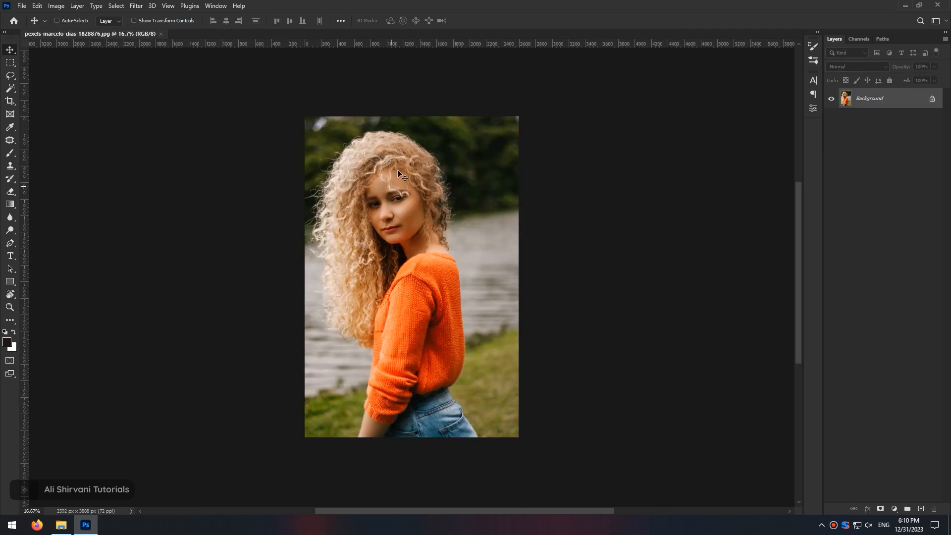
- Inspect the curly hair edges of the new portrait up close before selecting
left_click_drag(432, 140, 526, 229)
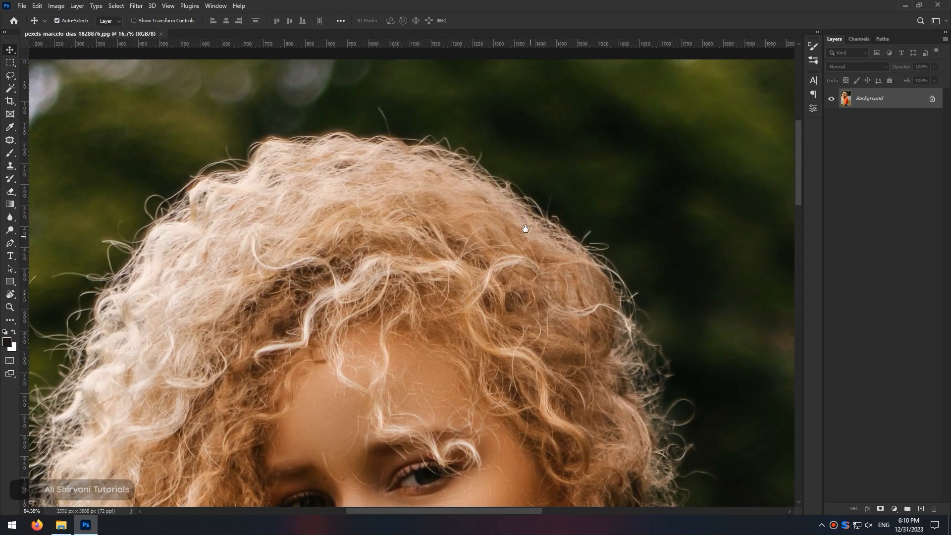
left_click_drag(575, 187, 622, 187)
left_click_drag(691, 407, 397, 79)
left_click_drag(551, 356, 530, 127)
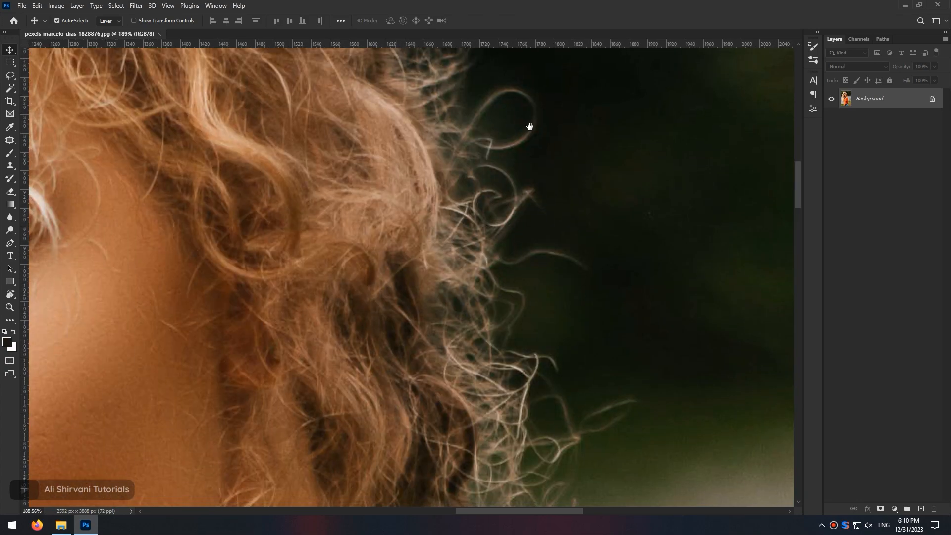
left_click_drag(598, 438, 520, 112)
left_click_drag(609, 320, 634, 337)
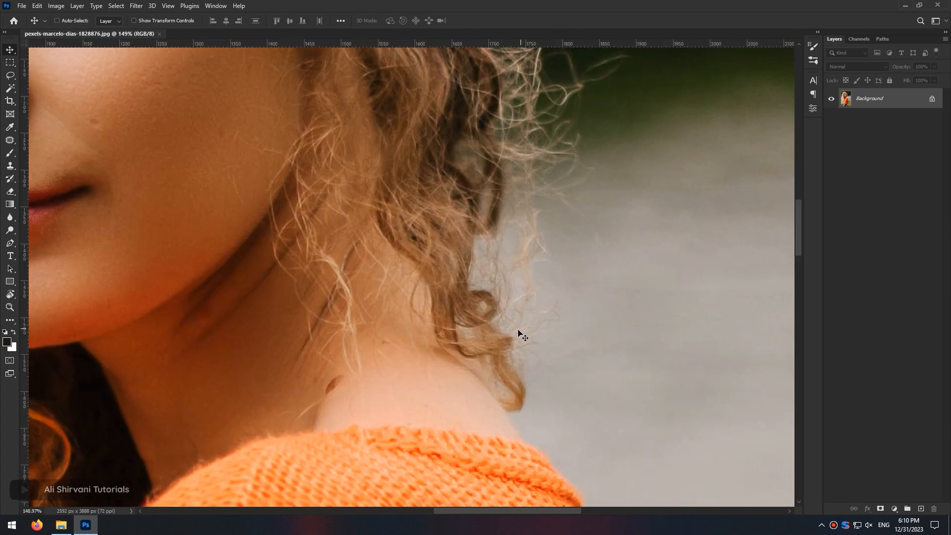
left_click_drag(441, 314, 312, 362)
left_click_drag(297, 401, 397, 371)
left_click_drag(392, 385, 461, 436)
left_click_drag(374, 385, 354, 268)
left_click_drag(278, 166, 459, 424)
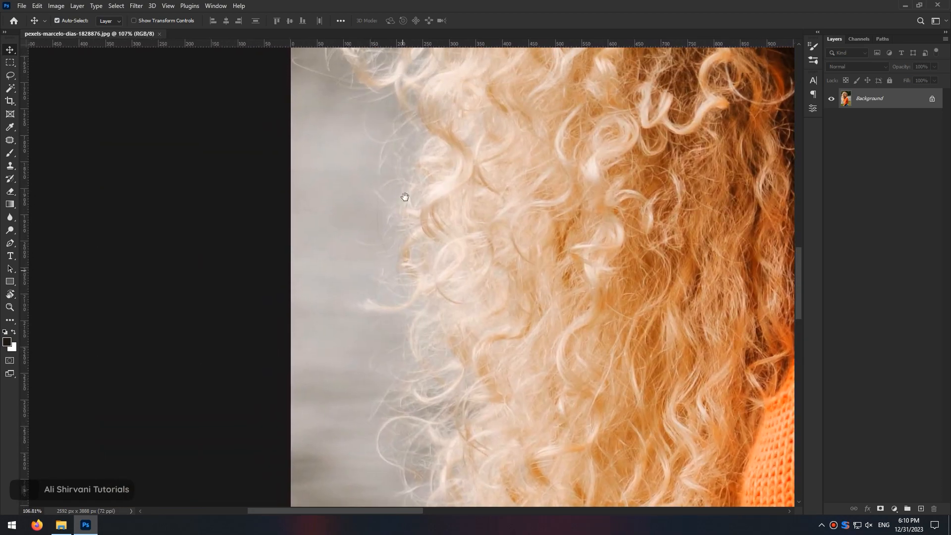
left_click_drag(420, 131, 459, 351)
left_click_drag(473, 350, 457, 317)
left_click_drag(495, 317, 470, 141)
key("ctrl+0")
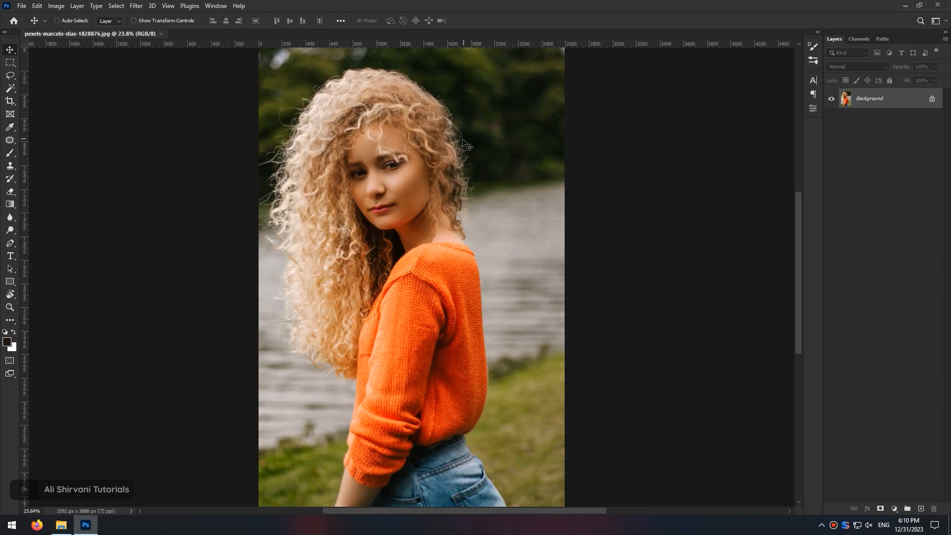
- Open Select and Mask on the curly-haired portrait and run Select Subject
left_click(117, 6)
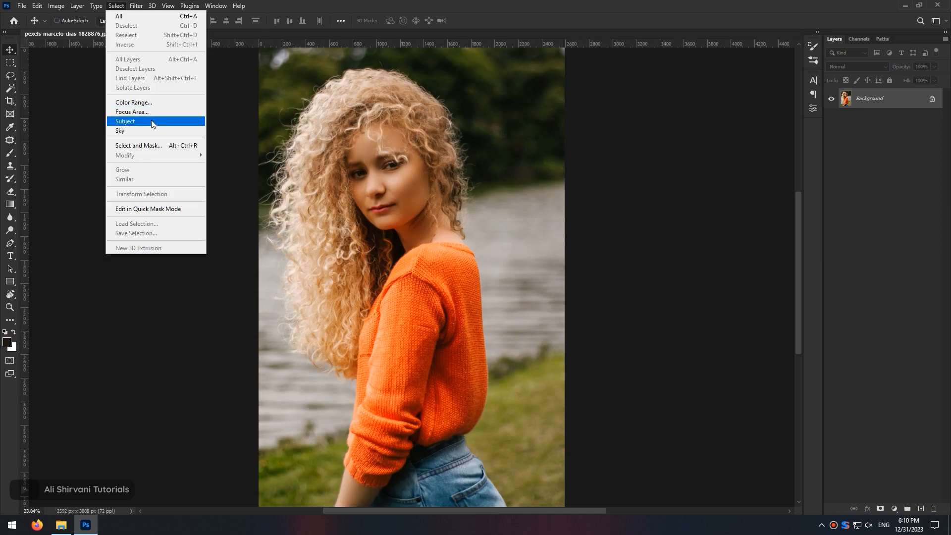
left_click(152, 146)
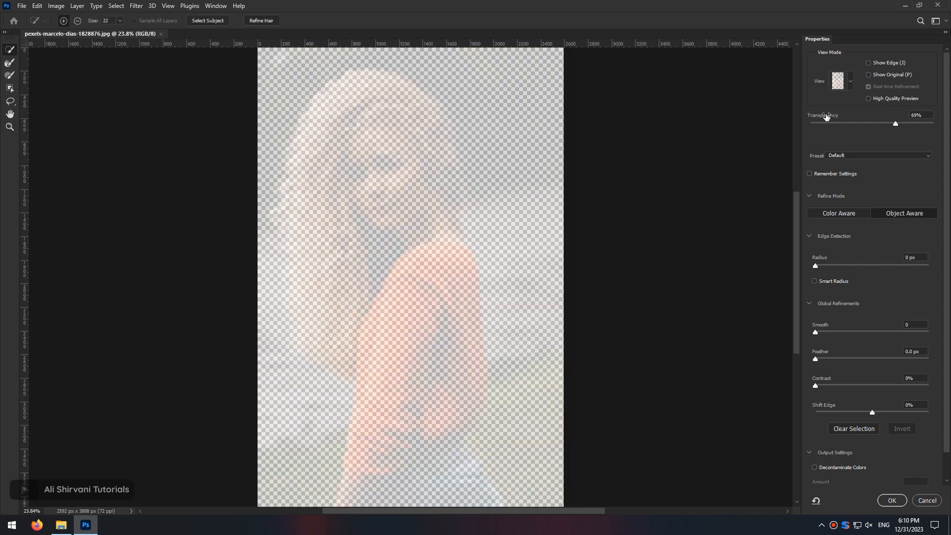
left_click(851, 83)
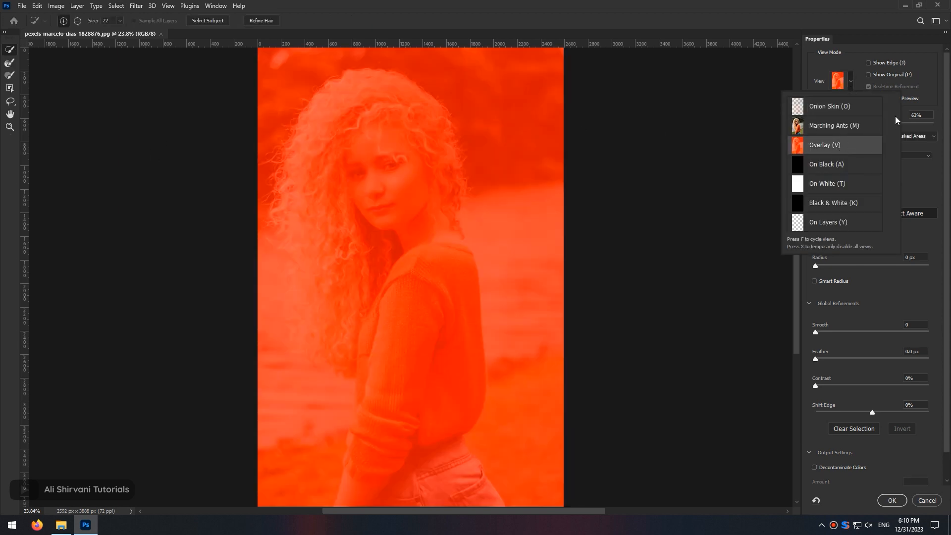
left_click(421, 5)
left_click(210, 22)
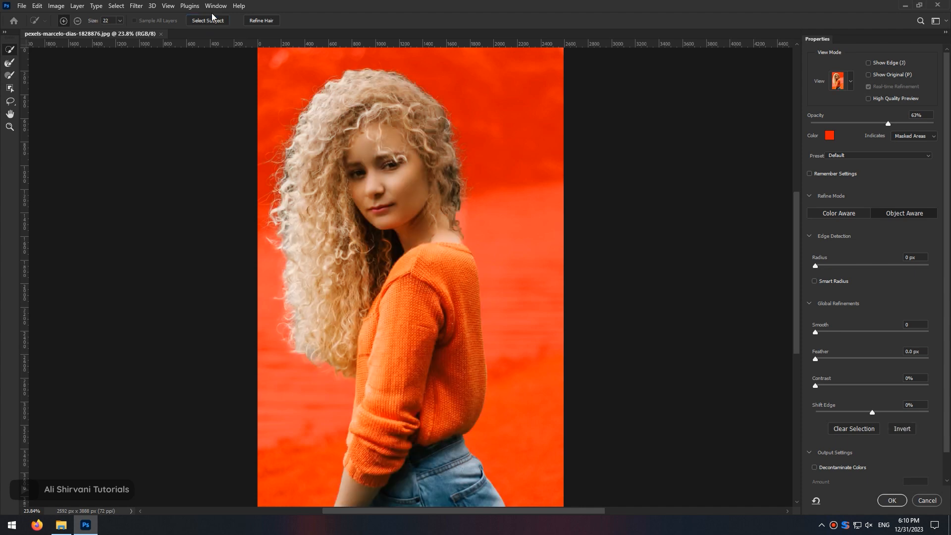
- Switch to the Black & White view and inspect the hair mask edges up close
left_click(850, 83)
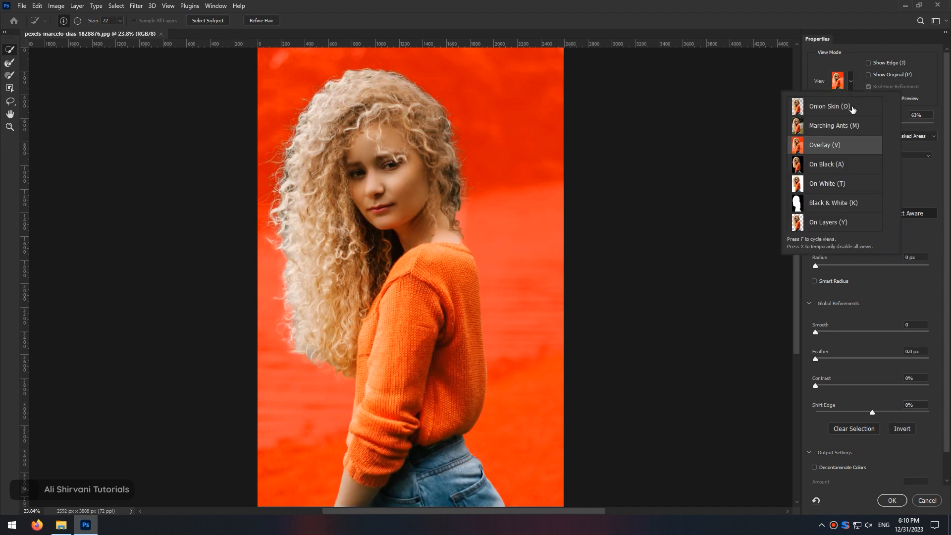
left_click(838, 203)
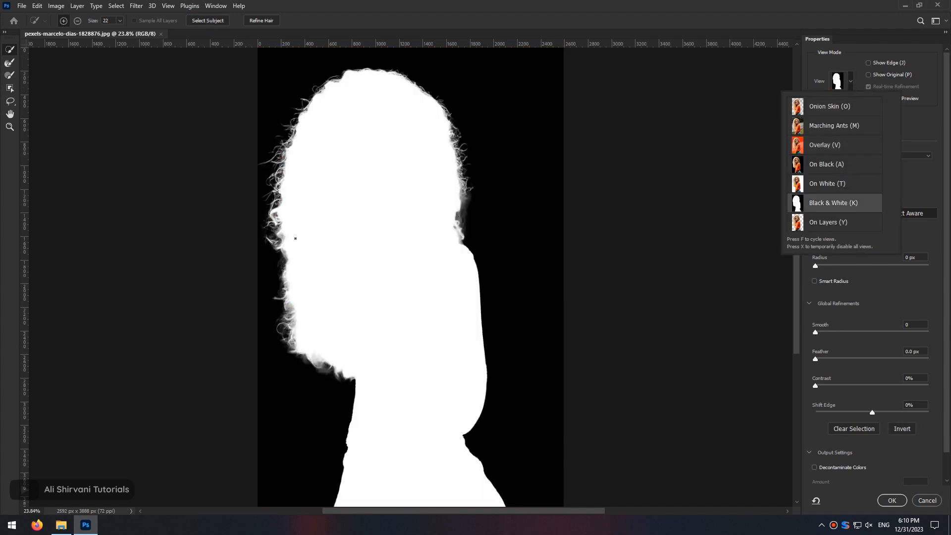
left_click_drag(470, 218, 532, 201)
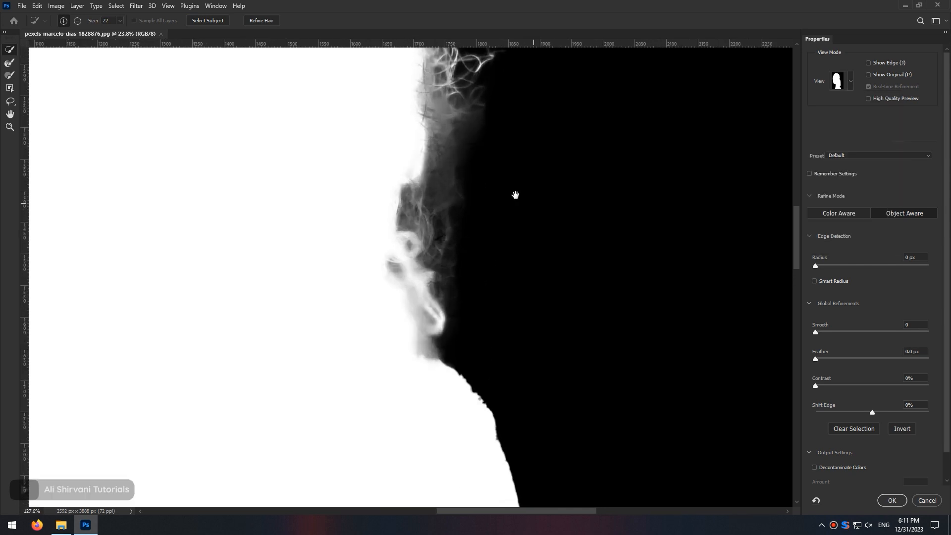
left_click_drag(451, 113, 501, 268)
mouse_move(496, 285)
left_mouse_down()
mouse_move(526, 403)
mouse_move(569, 429)
left_mouse_up()
mouse_move(274, 332)
left_mouse_down()
mouse_move(601, 259)
mouse_move(670, 195)
mouse_move(713, 79)
left_mouse_up()
left_click_drag(433, 399, 492, 107)
left_click_drag(403, 438, 371, 92)
left_click_drag(417, 394, 421, 81)
mouse_move(412, 342)
left_mouse_down()
mouse_move(331, 206)
mouse_move(275, 143)
left_mouse_up()
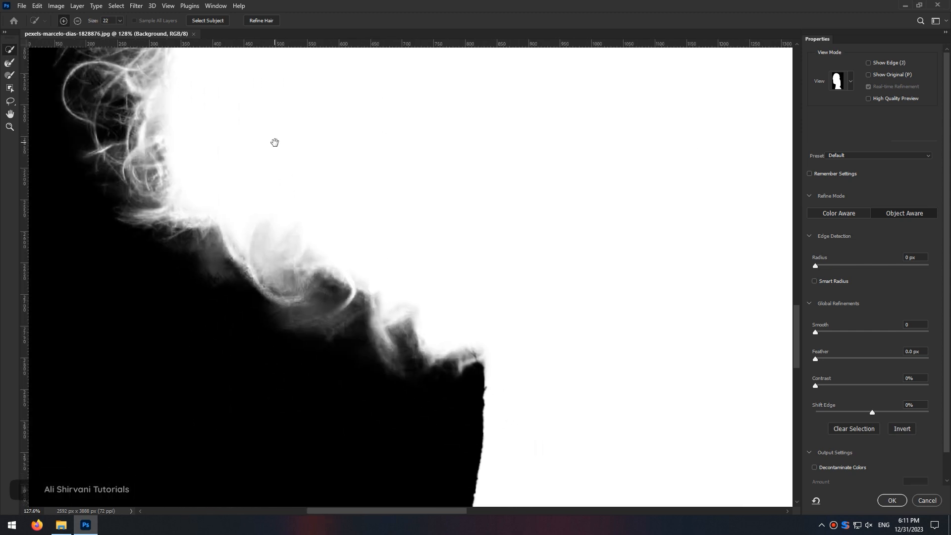
key("ctrl+0")
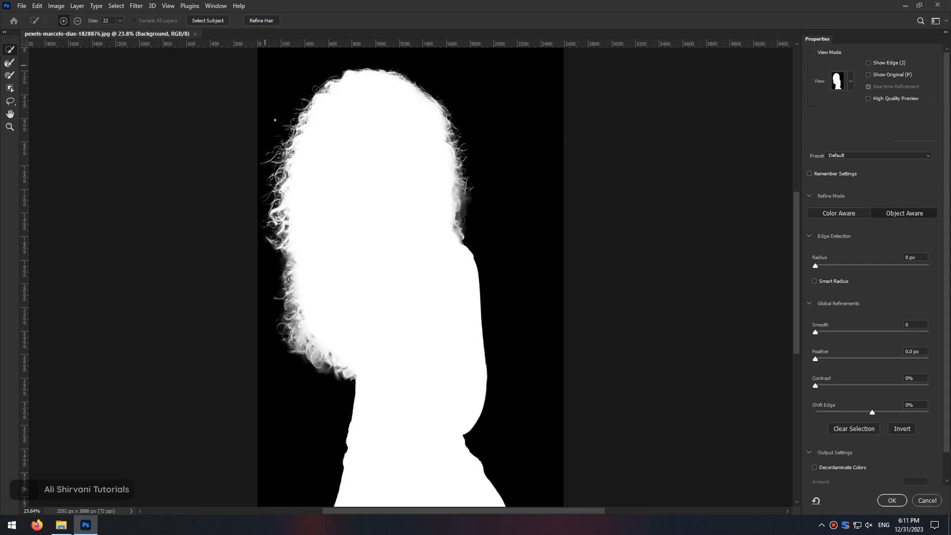
- Set the refine mode to Color Aware
left_click_drag(302, 377, 382, 367)
left_click_drag(382, 297, 449, 498)
left_click_drag(349, 168, 405, 410)
left_click_drag(415, 293, 351, 303)
left_click_drag(474, 339, 442, 295)
left_click_drag(485, 360, 494, 367)
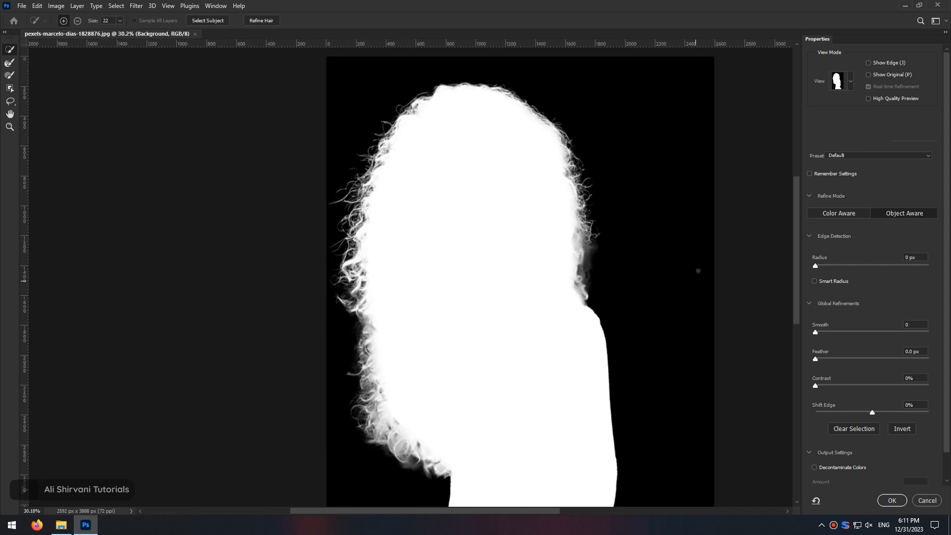
left_click(839, 213)
- Switch the preview to the On White view and inspect the hair edges
left_click(848, 85)
left_click(824, 145)
left_click(849, 87)
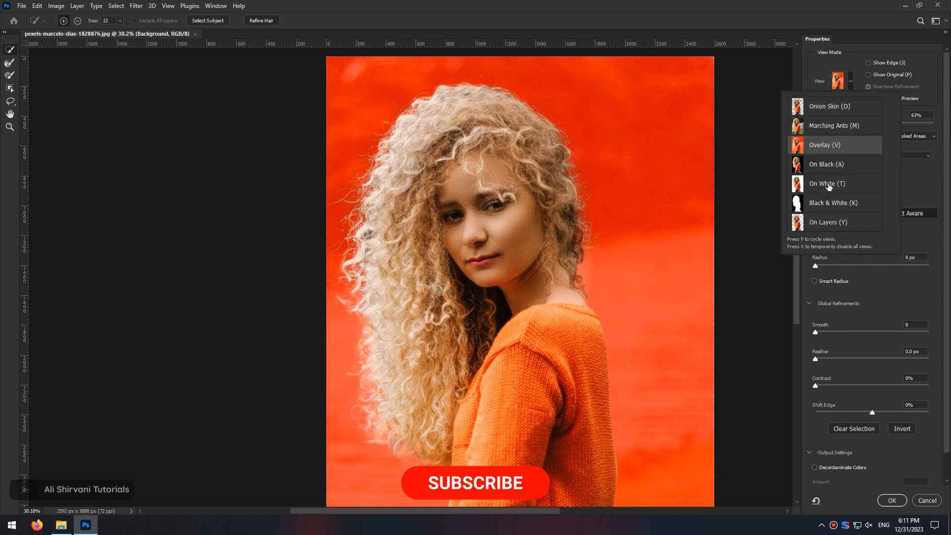
left_click(829, 184)
left_click_drag(461, 263, 506, 367)
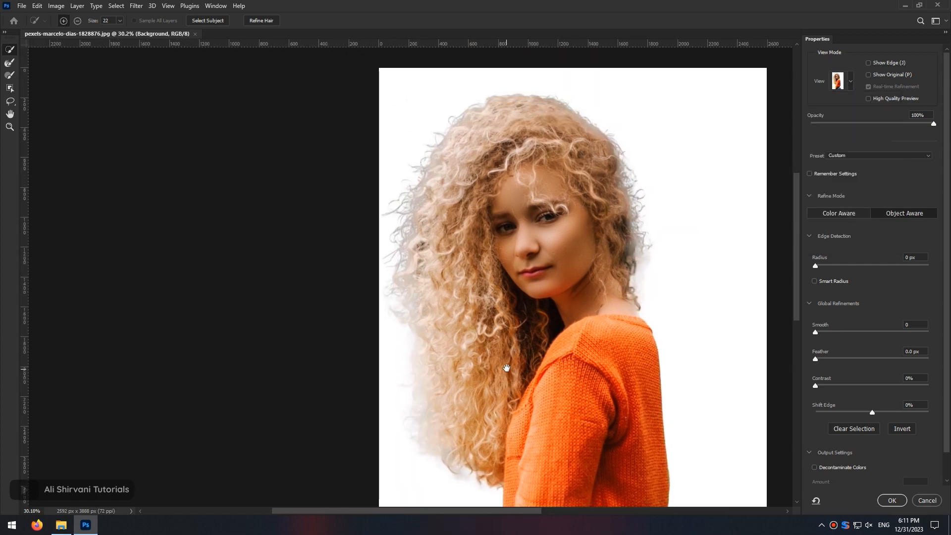
scroll(635, 249, "up", 8)
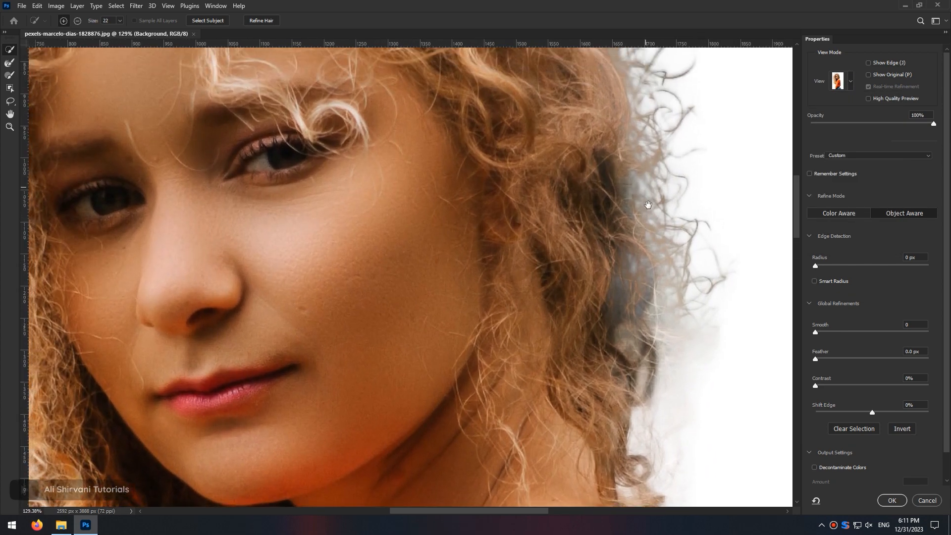
scroll(648, 205, "down", 6)
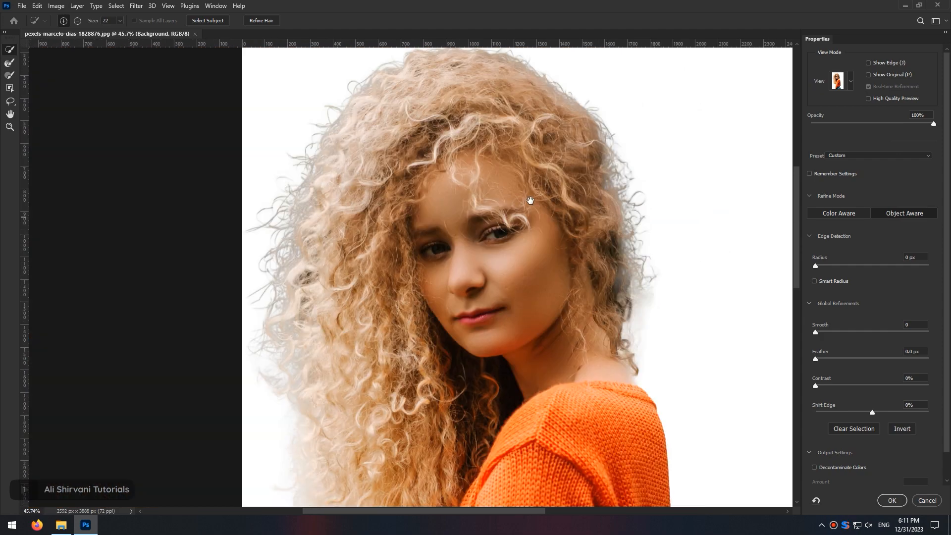
scroll(530, 200, "up", 3)
left_click_drag(364, 315, 461, 433)
- Check the hair on the On Black view, then return to the On White view
left_click(851, 80)
left_click(833, 164)
left_click_drag(378, 436, 407, 198)
scroll(446, 247, "down", 2)
left_click_drag(495, 223, 553, 455)
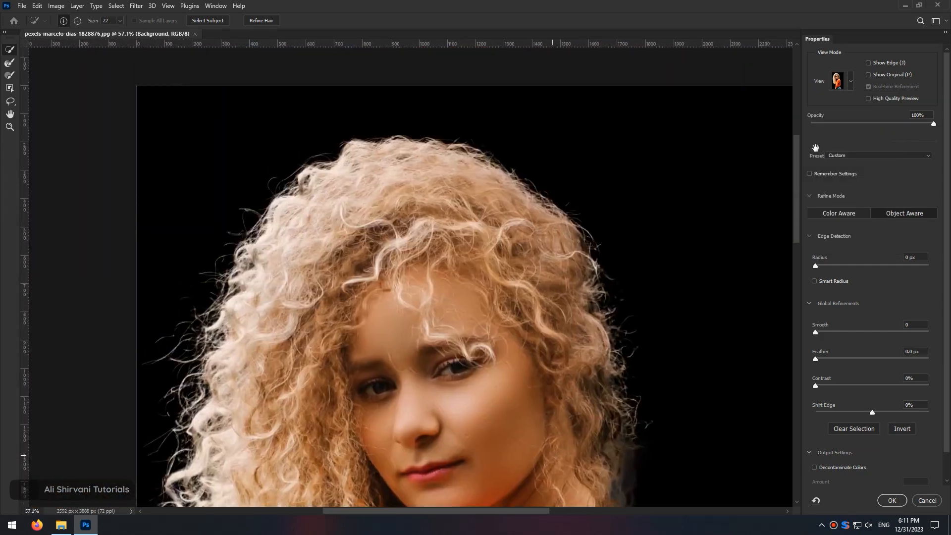
key("t")
scroll(367, 241, "up", 5)
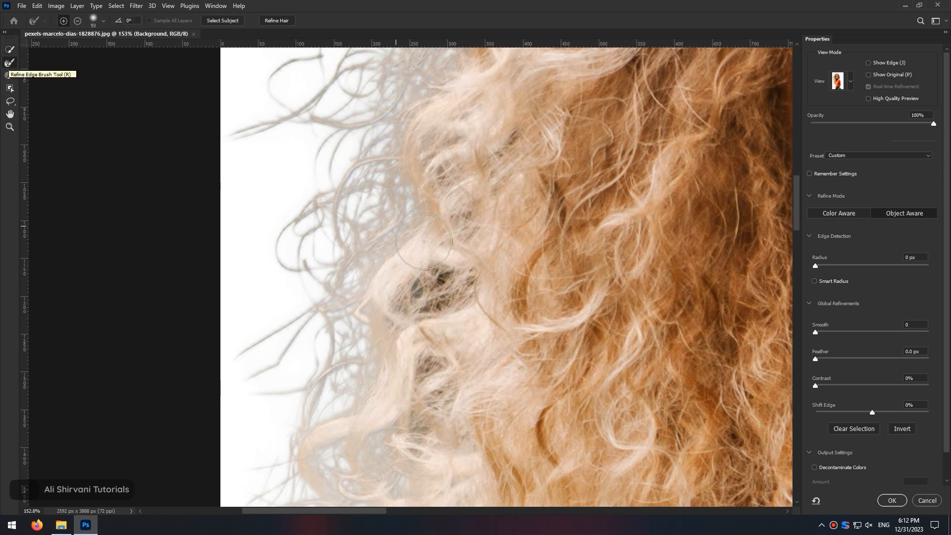
- Brush over the curly hair edges on the left side with the Refine Edge Brush at about 93 px
left_click_drag(438, 369, 434, 176)
left_click_drag(431, 195, 425, 195)
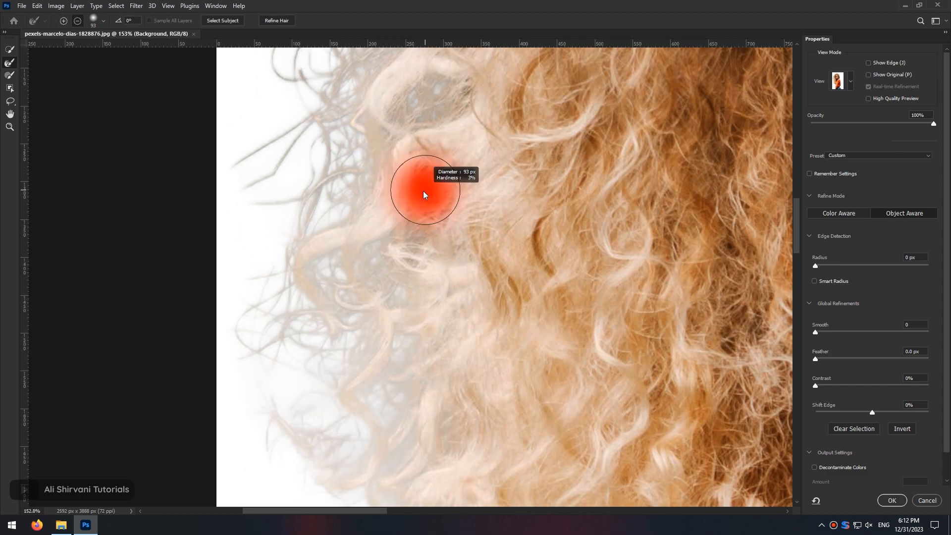
left_click_drag(575, 149, 452, 427)
left_click_drag(694, 278, 198, 237)
left_click_drag(403, 186, 405, 201)
left_click_drag(403, 366, 403, 206)
left_click_drag(409, 211, 410, 279)
scroll(380, 356, "down", 6)
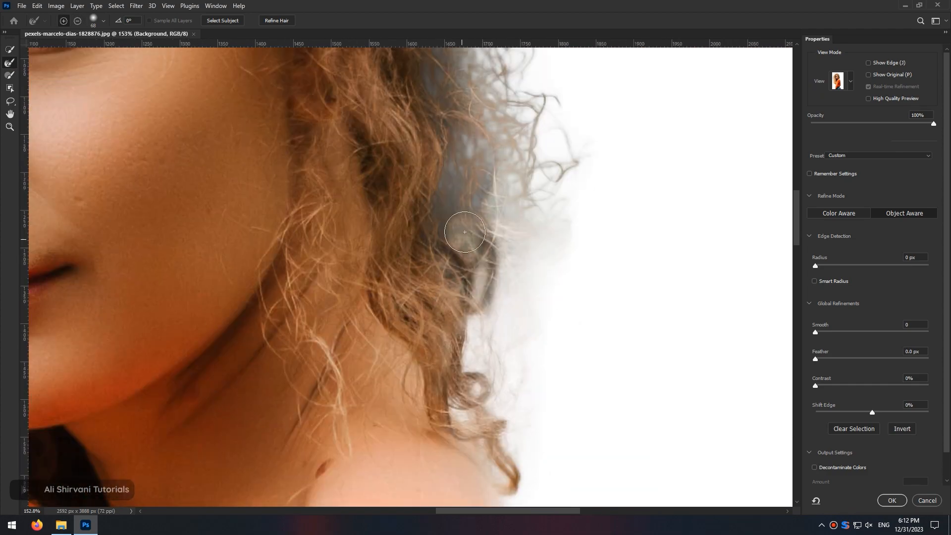
- Enable Decontaminate Colors in the output settings
left_click(814, 467)
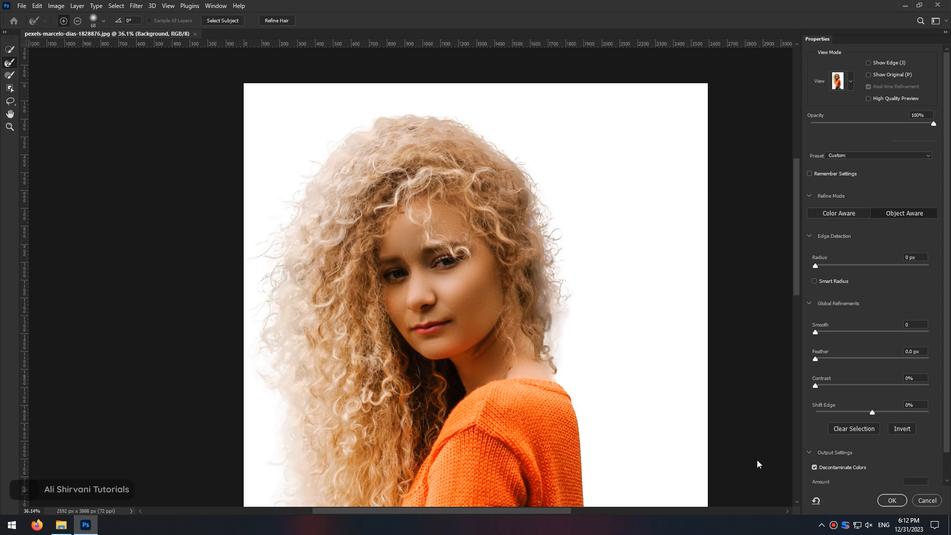
scroll(482, 350, "down", 4)
scroll(482, 350, "up", 3)
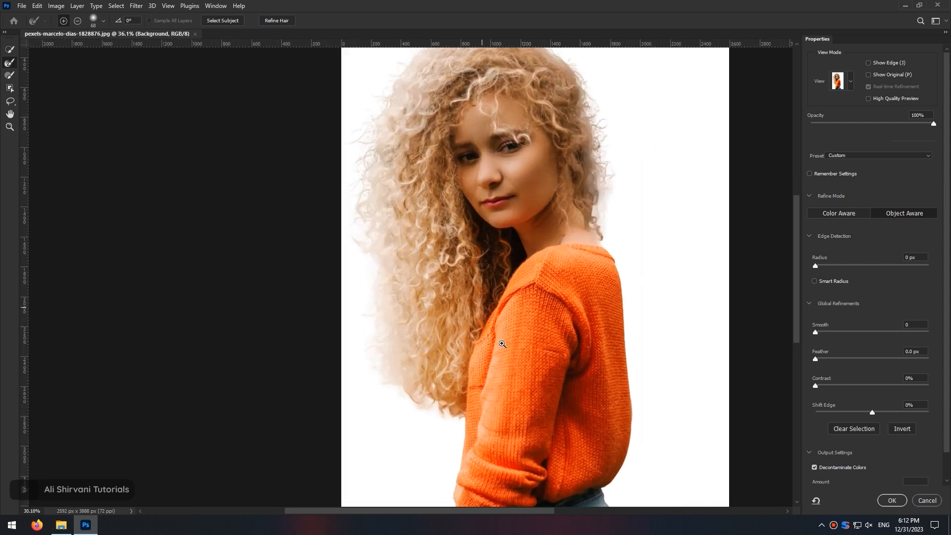
- Check the cutout on the On Black view and apply the refined selection as a new masked layer
left_click(850, 81)
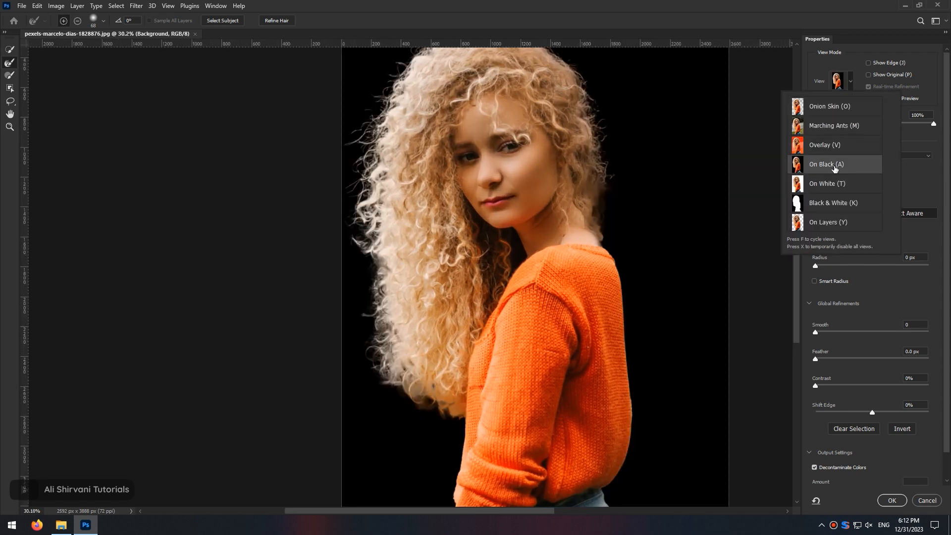
left_click(836, 164)
mouse_move(559, 212)
left_mouse_down()
mouse_move(566, 257)
mouse_move(556, 197)
left_mouse_up()
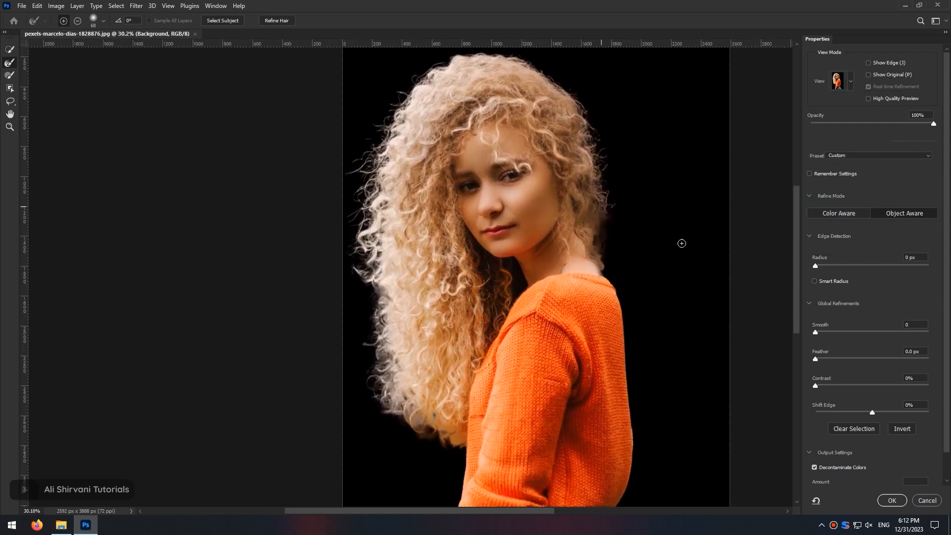
left_click(891, 501)
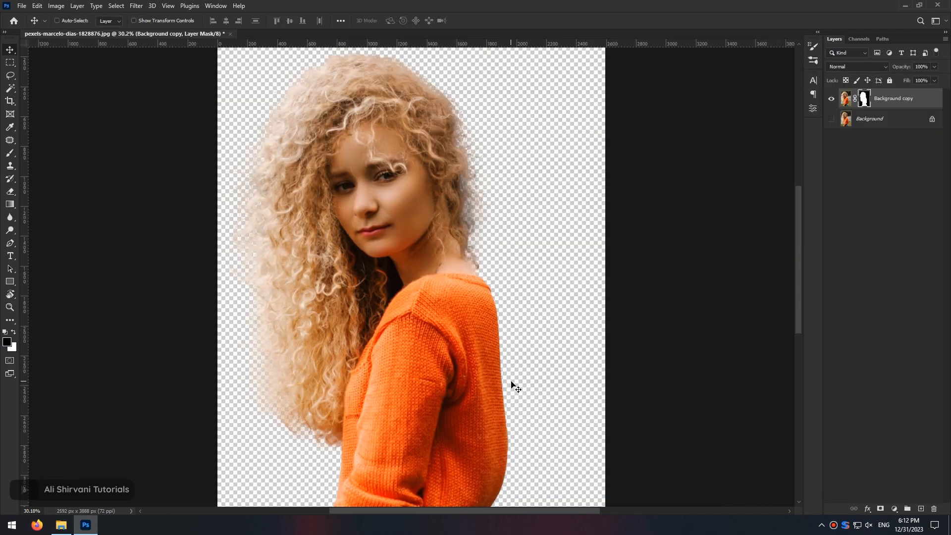
- Switch to File Explorer and open the BG folder of background photos
key("alt+Tab")
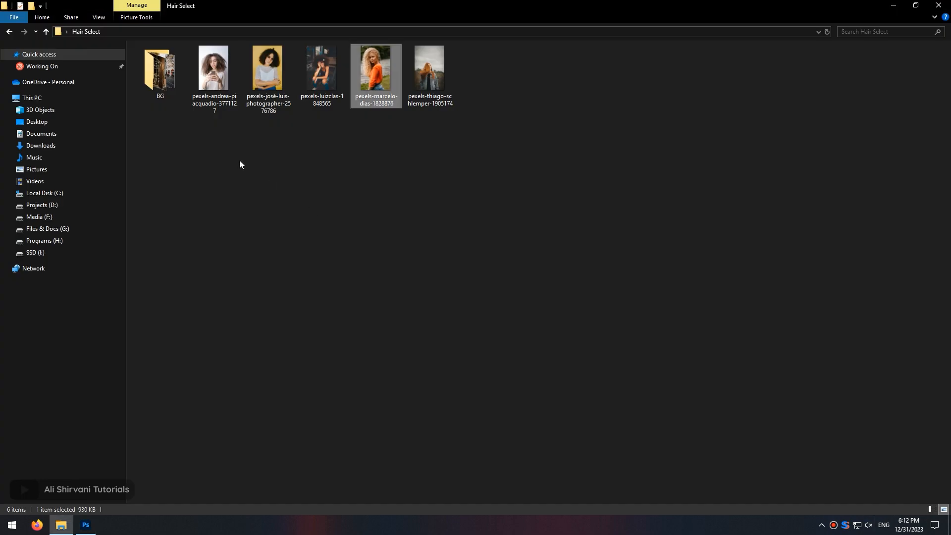
left_click(171, 86)
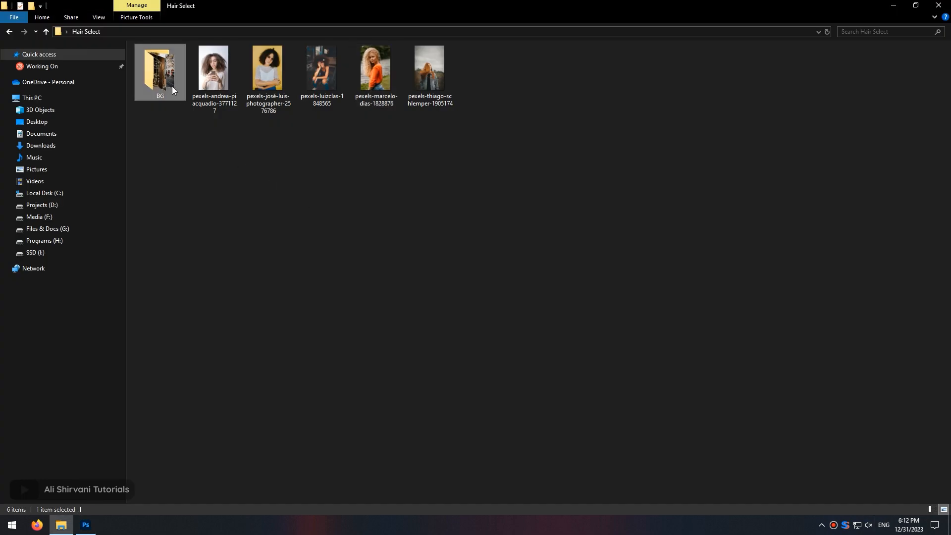
double_click(171, 86)
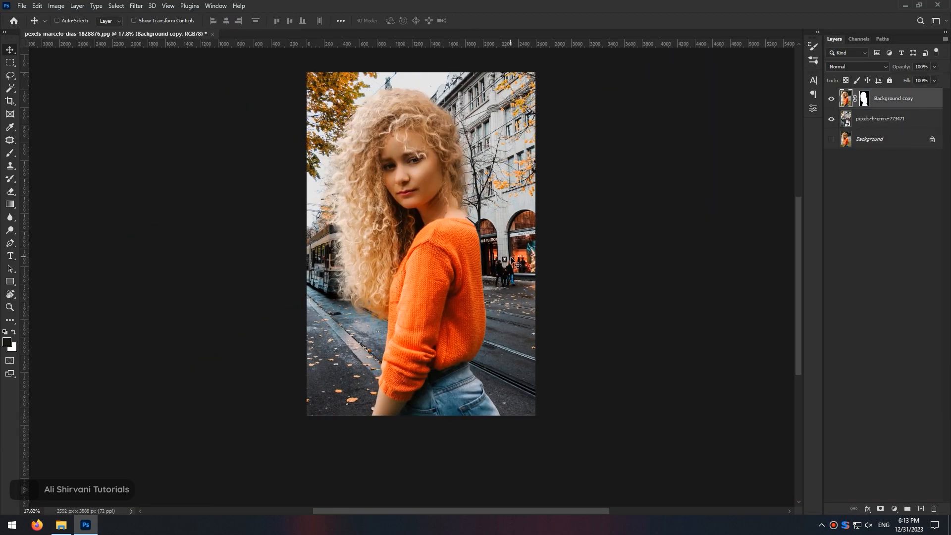
- Drag pexels-photo-411472 into the document and place it as a background layer behind the cutout
scroll(512, 258, "up", 2)
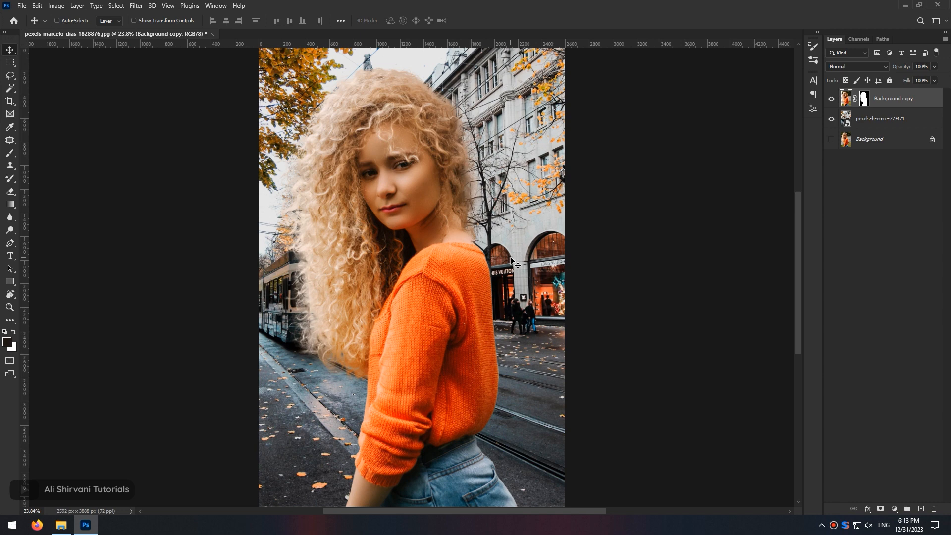
key("alt+Tab")
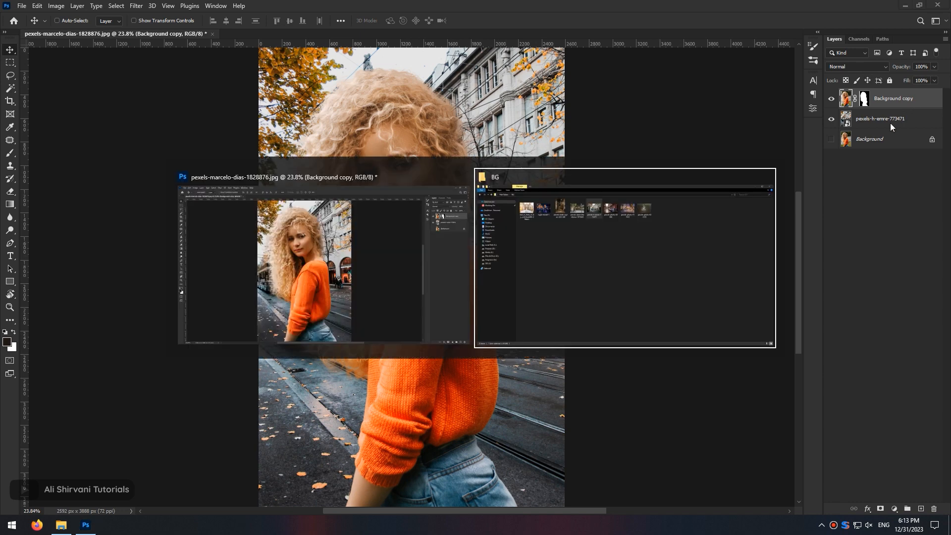
left_click_drag(486, 77, 443, 53)
key("Return")
left_click_drag(898, 129, 891, 97)
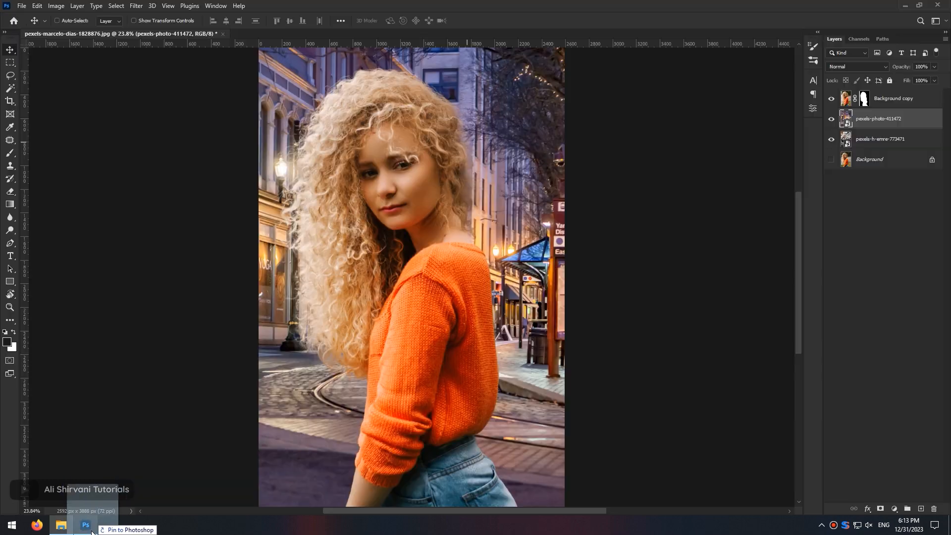
- Drag pexels-photo-626155 into the document and place it as the new background behind the cutout
left_click_drag(86, 523, 445, 54)
key("Return")
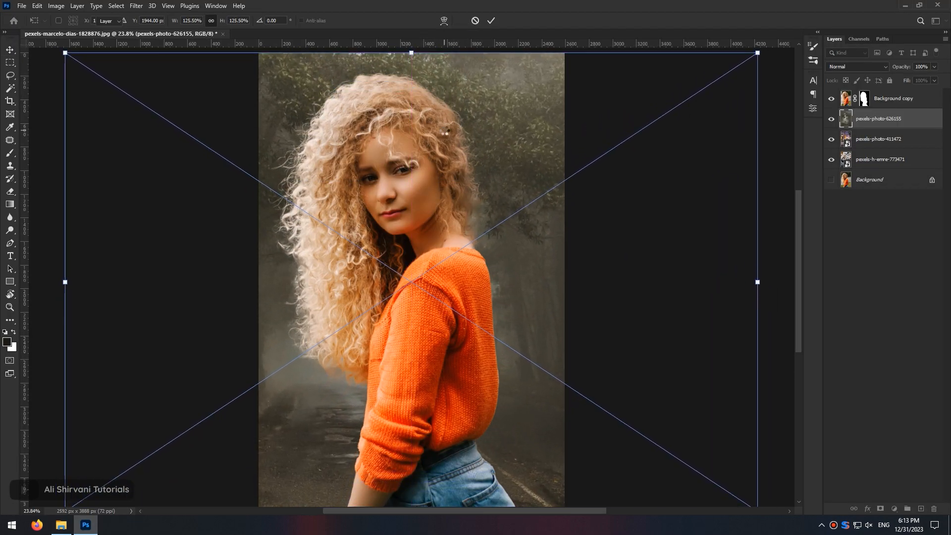
scroll(483, 314, "down", 2)
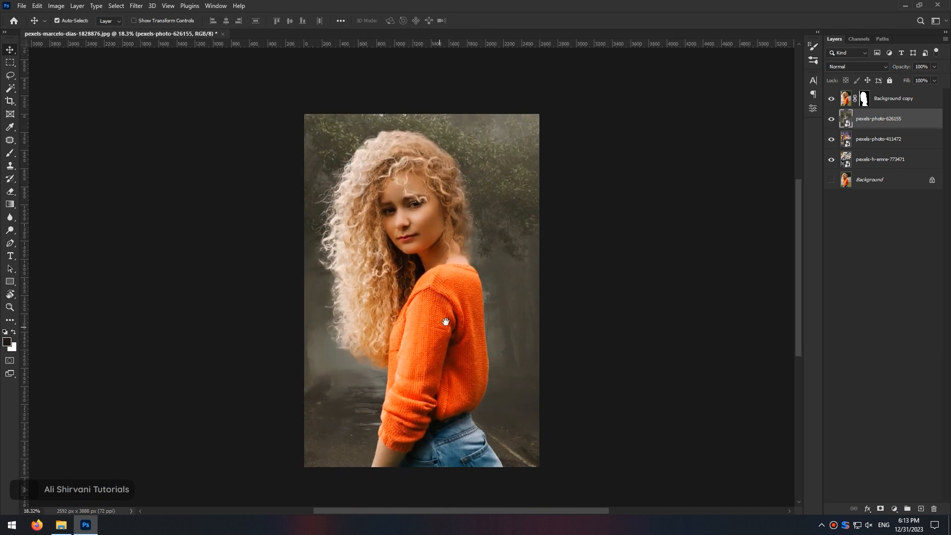